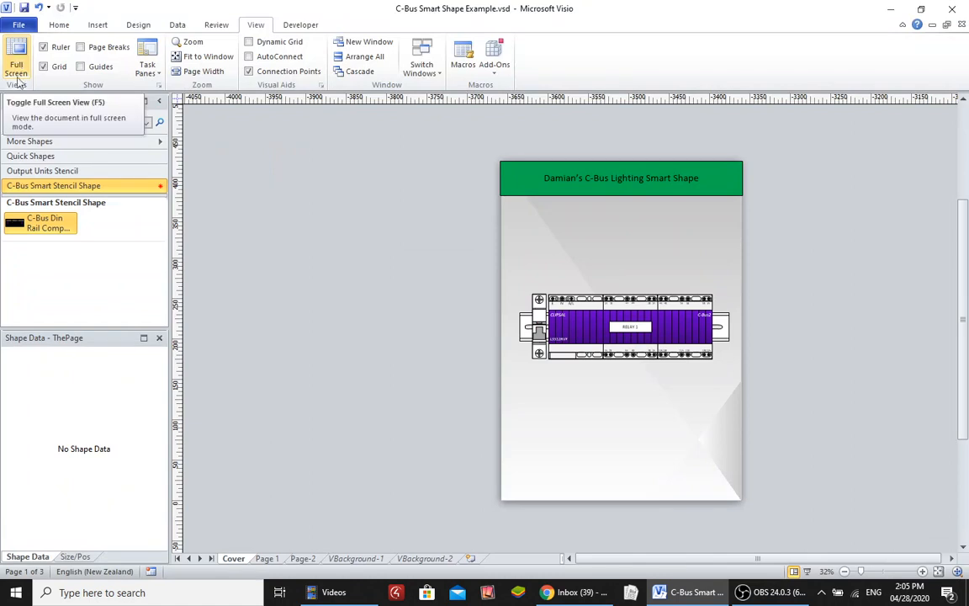
On Page 1, place the L5512RVF/P shape from the Output Units Stencil near the page's upper middle.
left_click(268, 558)
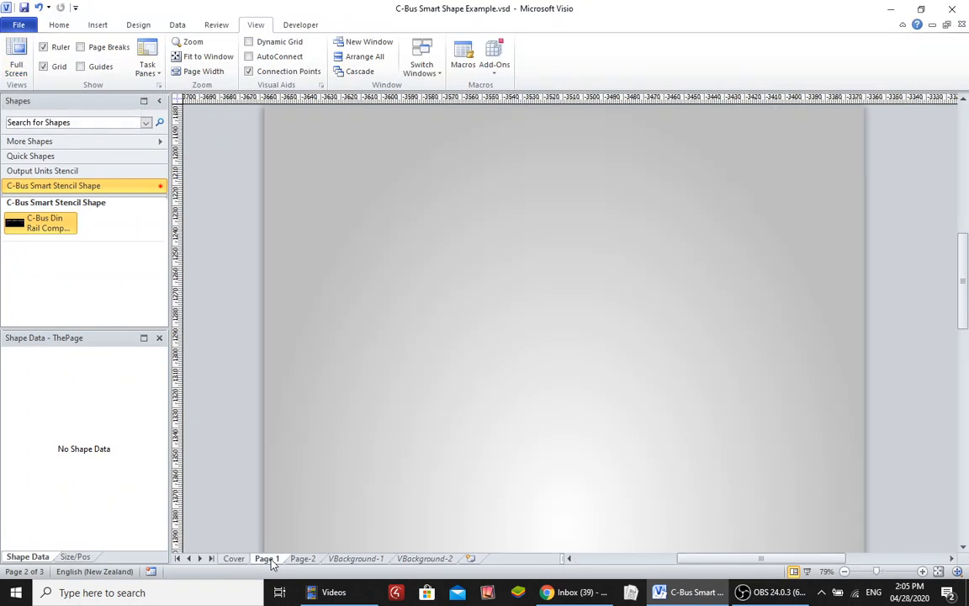
left_click(98, 174)
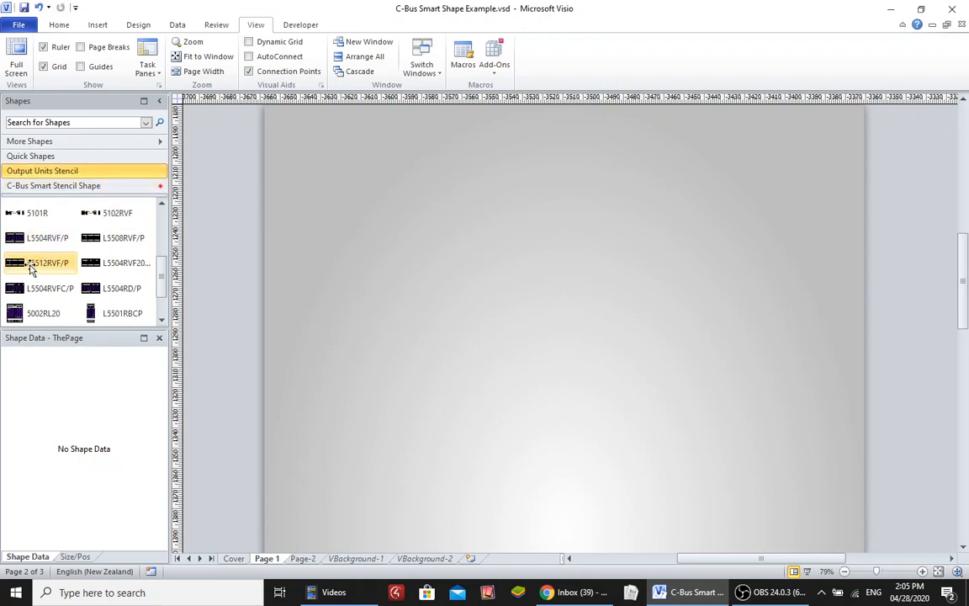
left_click_drag(30, 264, 541, 285)
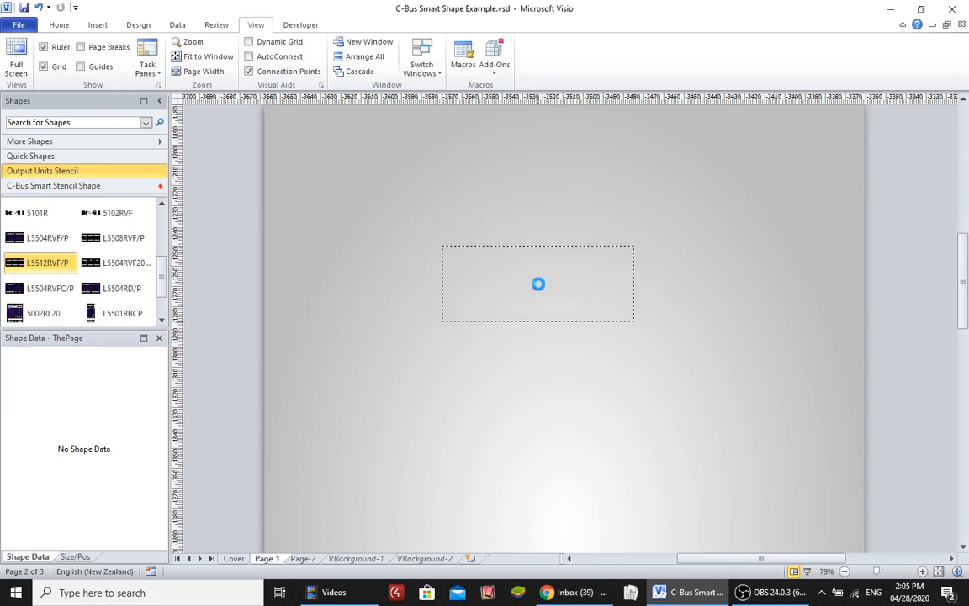
left_click(672, 224)
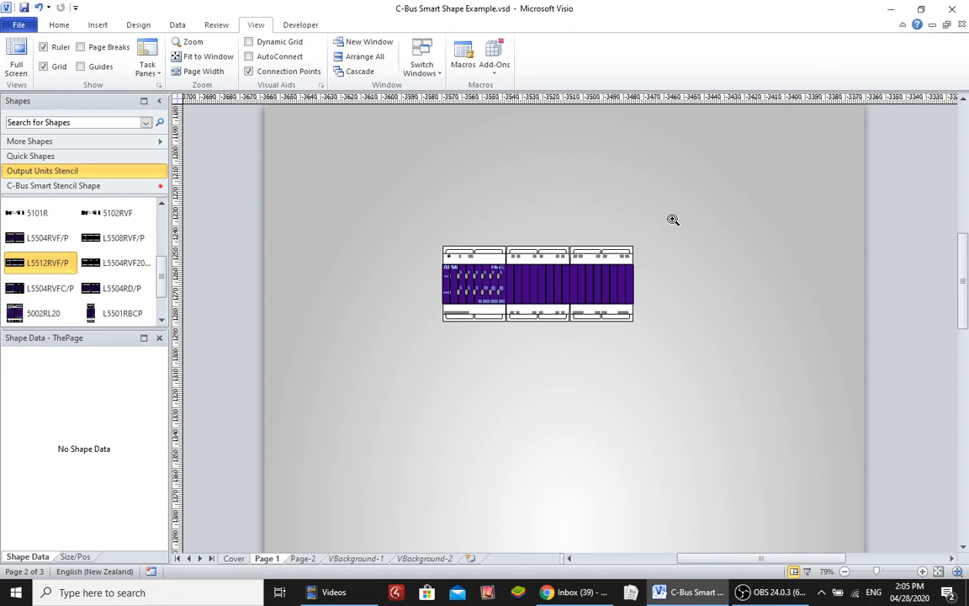
left_click_drag(672, 220, 418, 367)
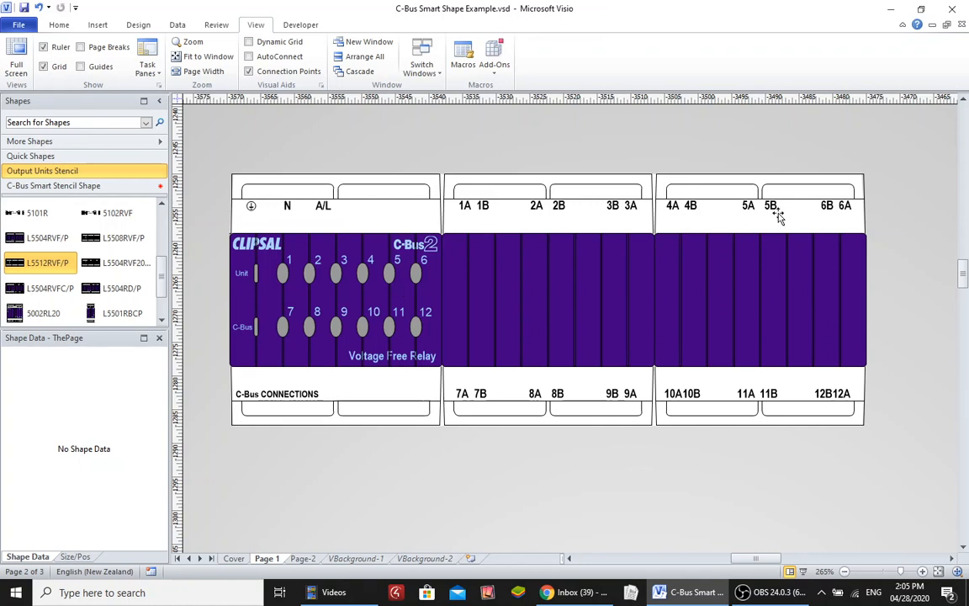
Try scaling the L5512RVF/P shape down to about 53 by 21 mm, and undo the resize.
left_click(813, 209)
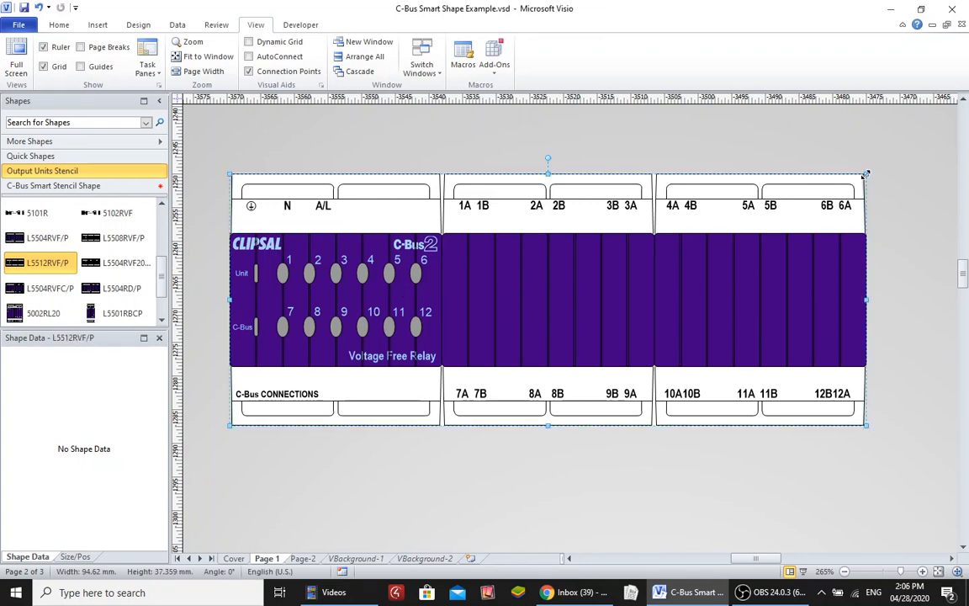
left_click_drag(864, 173, 581, 363)
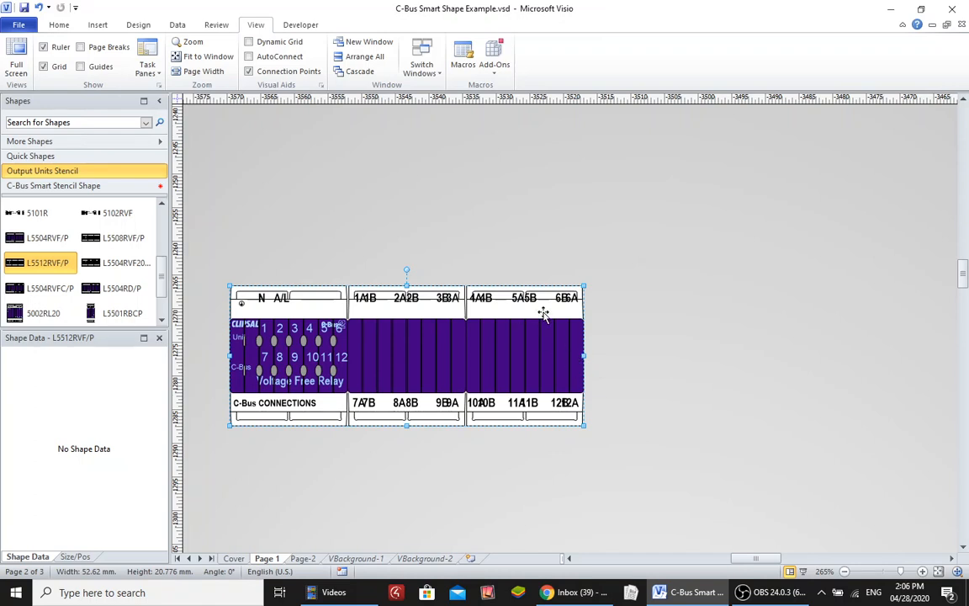
left_click_drag(598, 268, 216, 455)
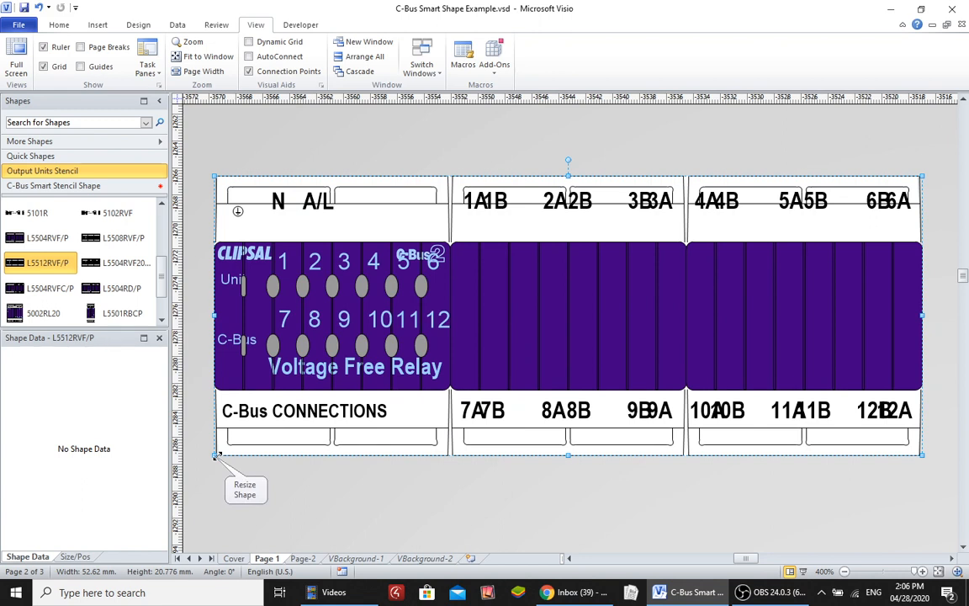
key("ctrl+z")
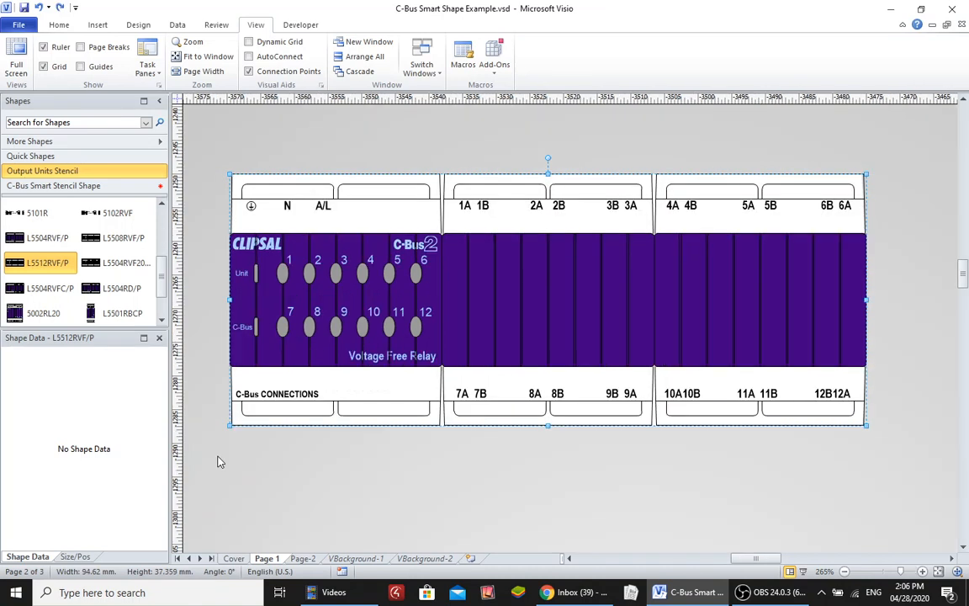
Fill the front panel of the L5512RVF/P shape's first module with standard light green.
left_click(351, 243)
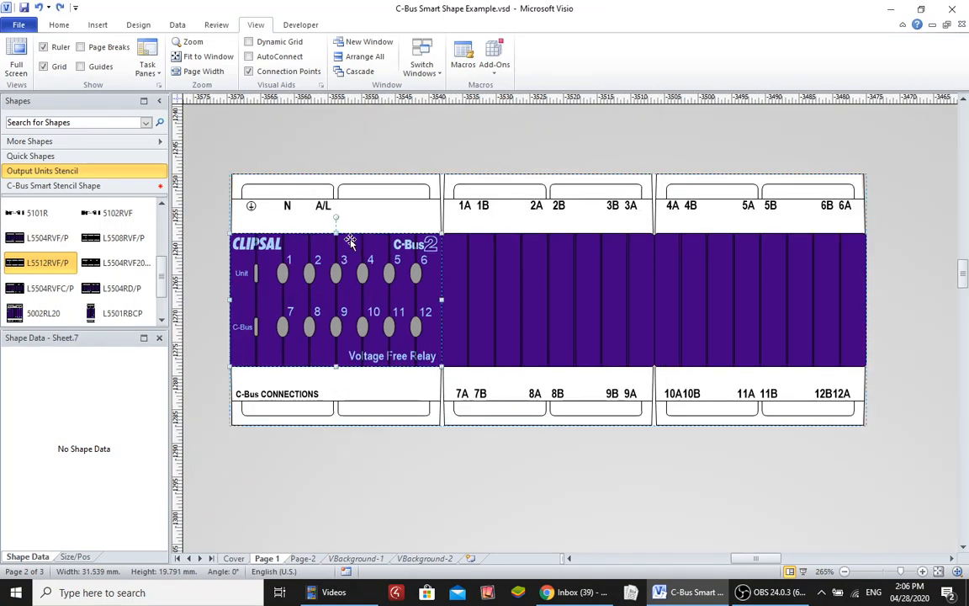
left_click(71, 26)
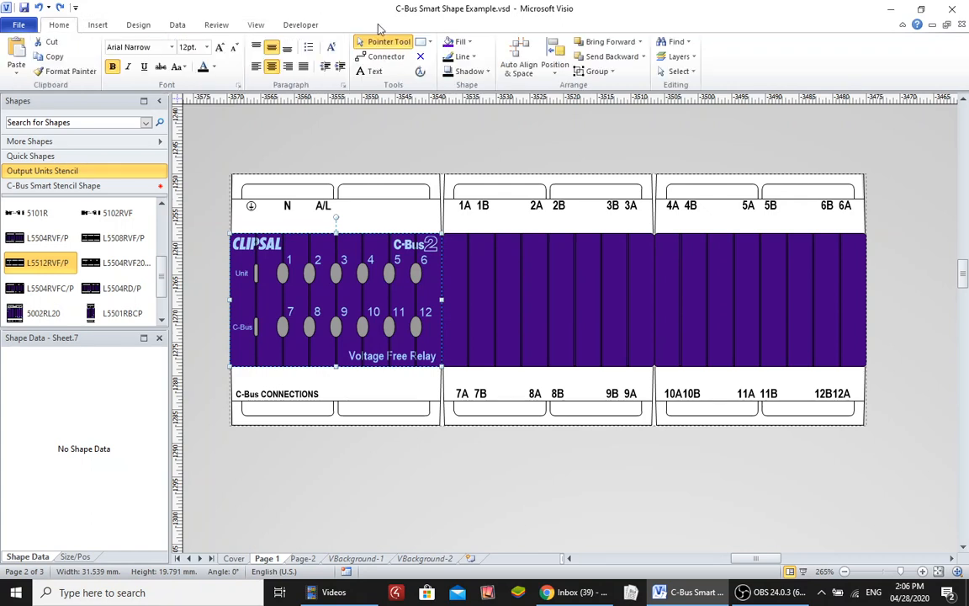
left_click(470, 44)
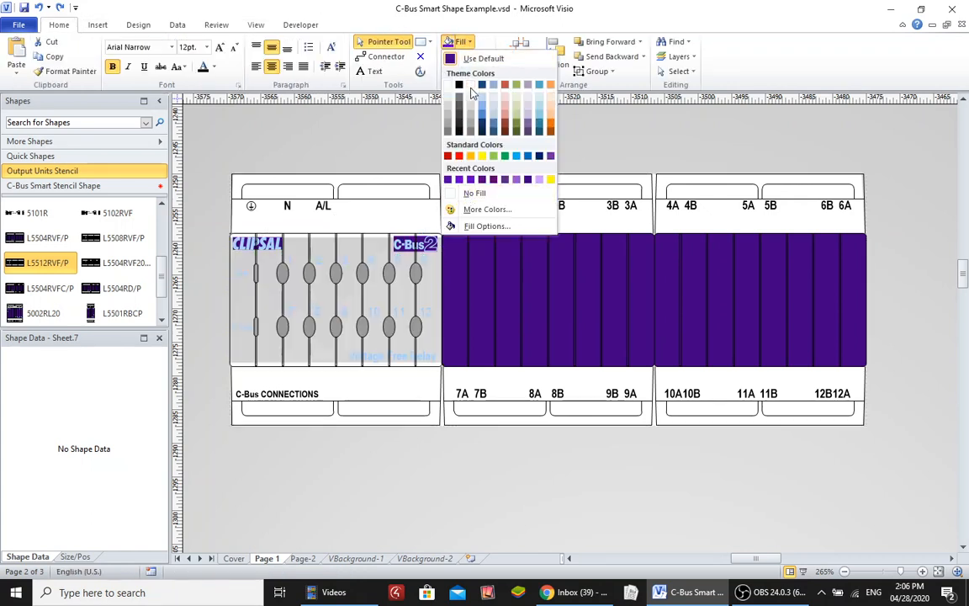
left_click(494, 157)
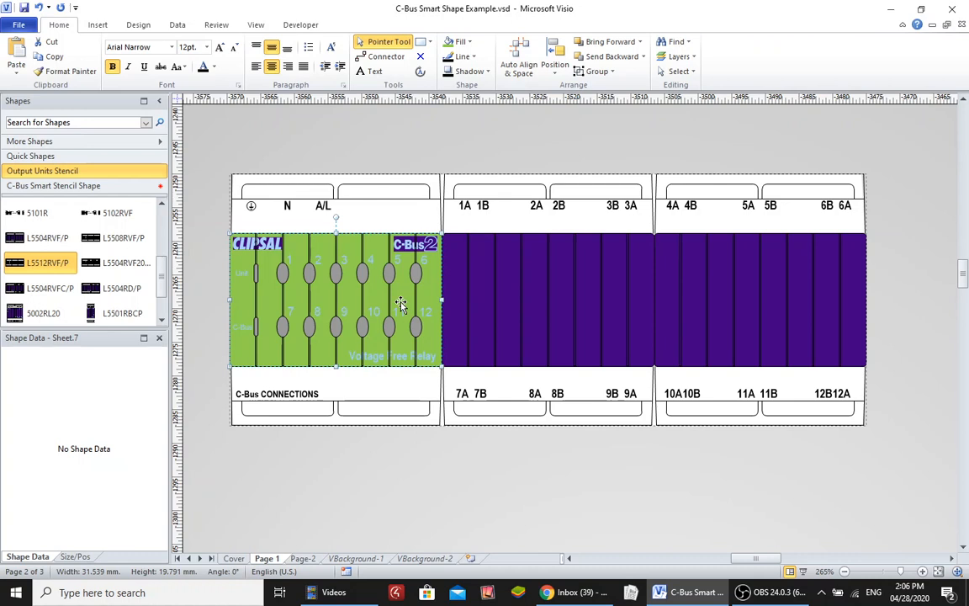
left_click(498, 143)
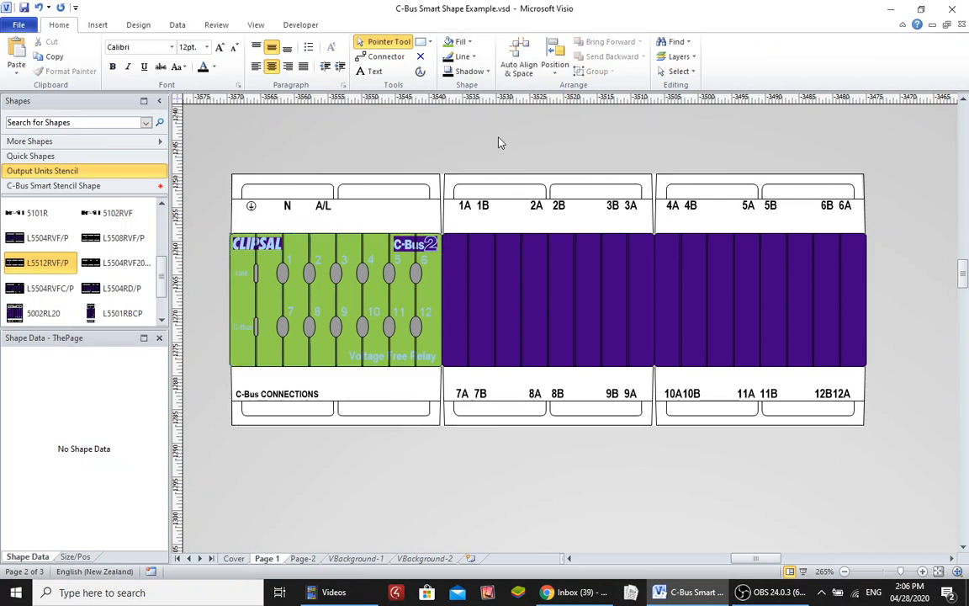
Try setting the L5512RVF/P shape's height to 50 mm in its size and position data, and undo the change.
left_click(455, 206)
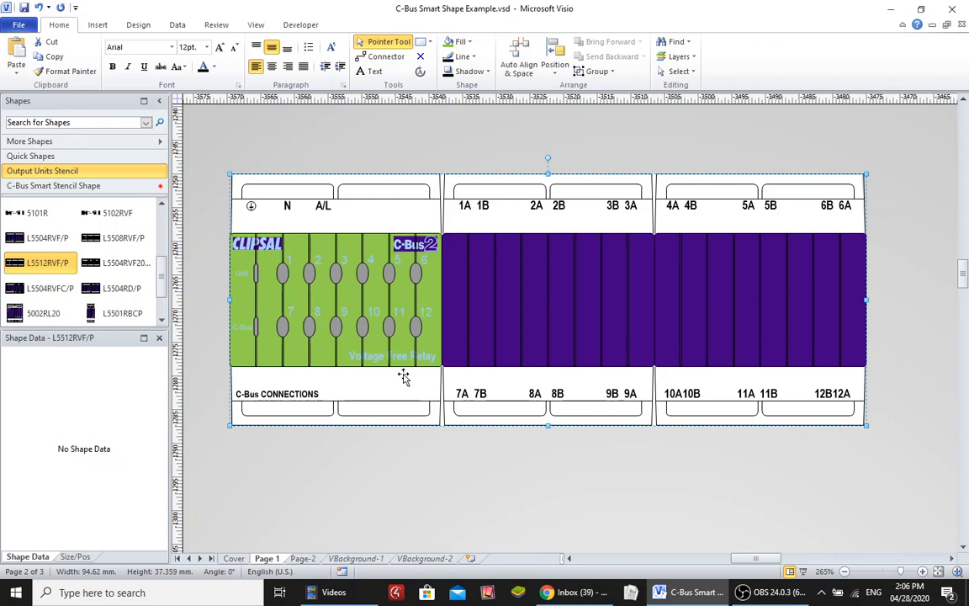
left_click(84, 558)
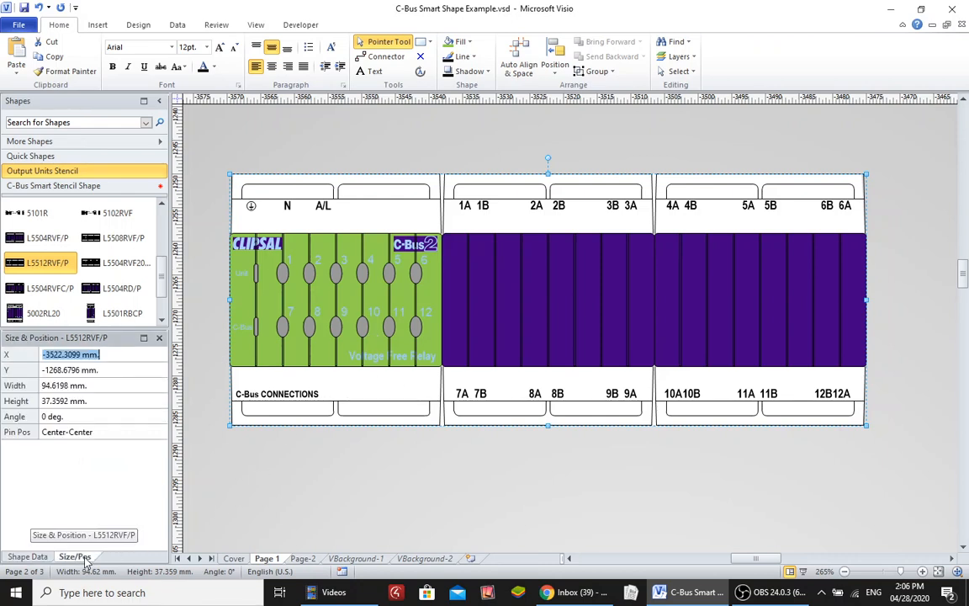
left_click(74, 402)
type("5")
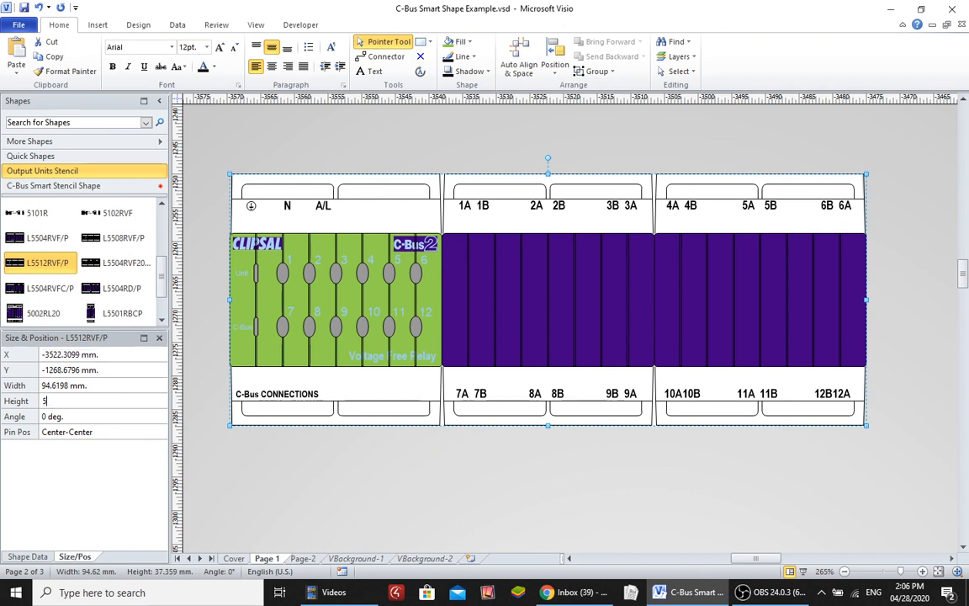
type("0 mm")
key("Return")
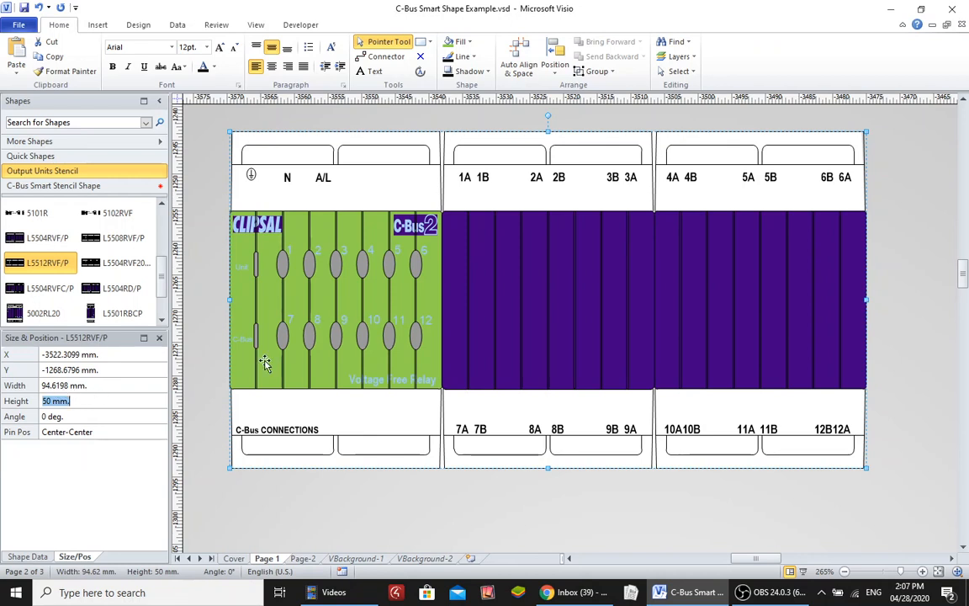
key("ctrl+z")
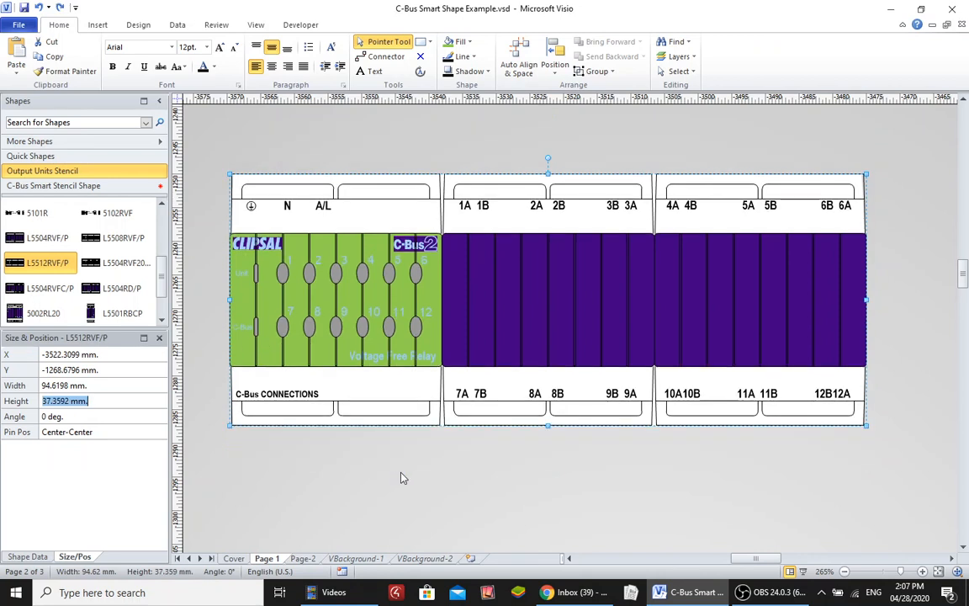
left_click(505, 452)
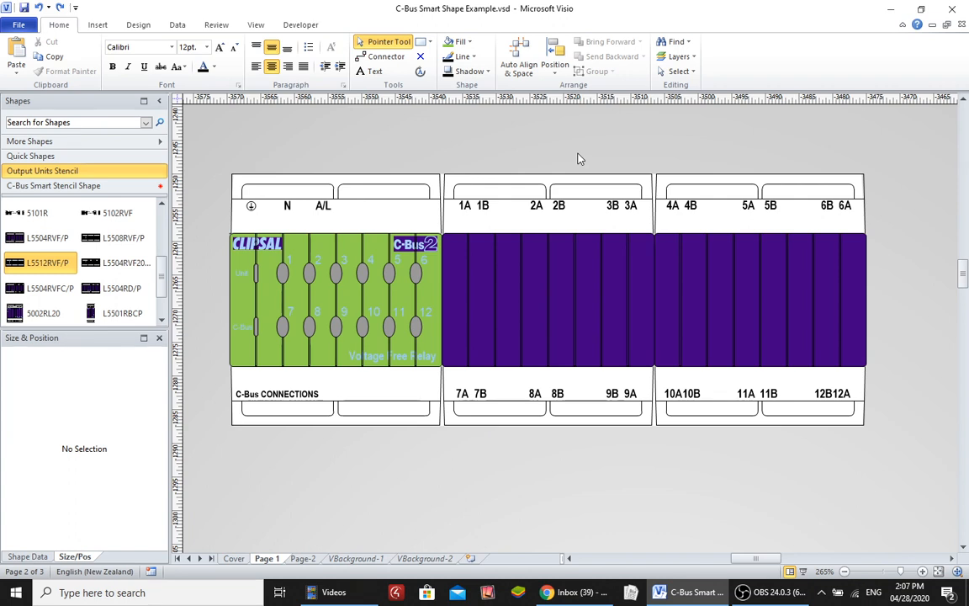
Place the C-Bus Din Rail component from the C-Bus Smart Stencil Shape over the old relay and enlarge it to about 98 by 38 mm.
left_click(439, 188)
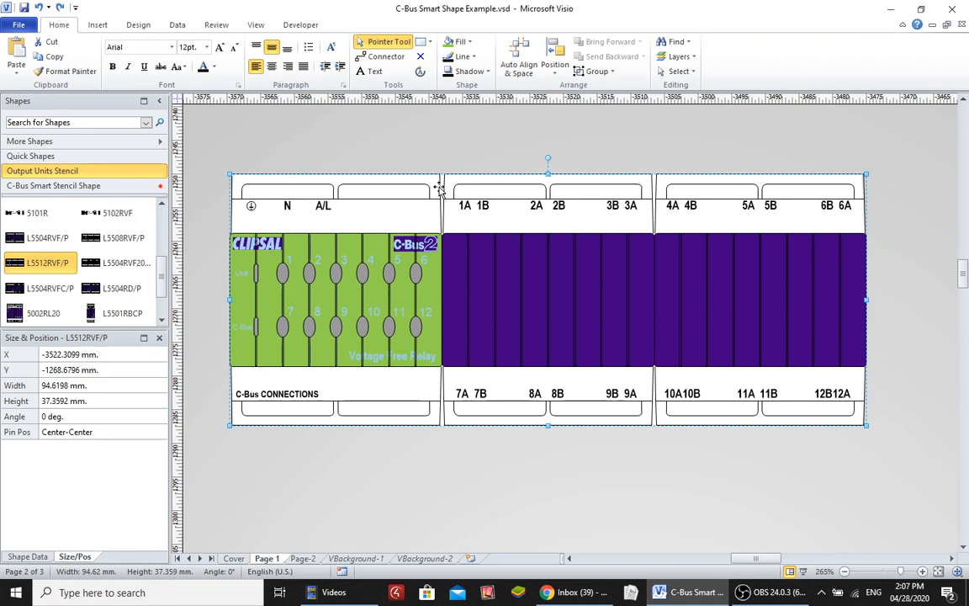
left_click(49, 187)
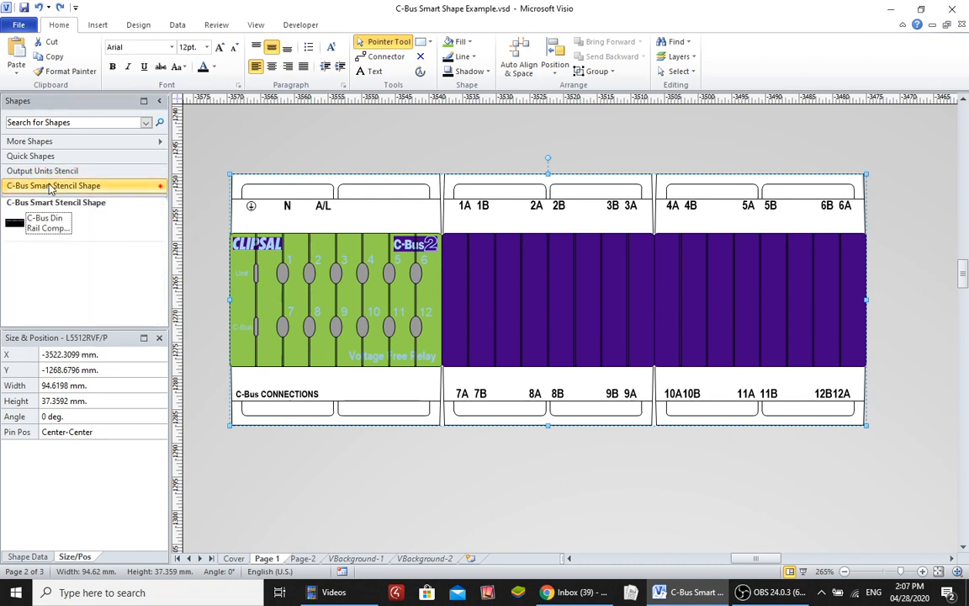
left_click_drag(33, 226, 558, 413)
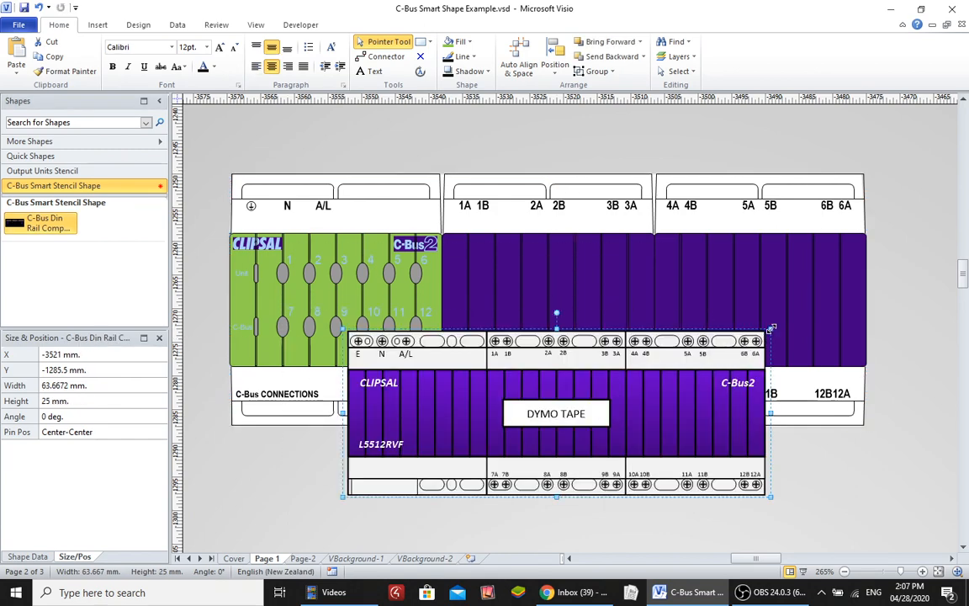
left_click_drag(771, 328, 959, 240)
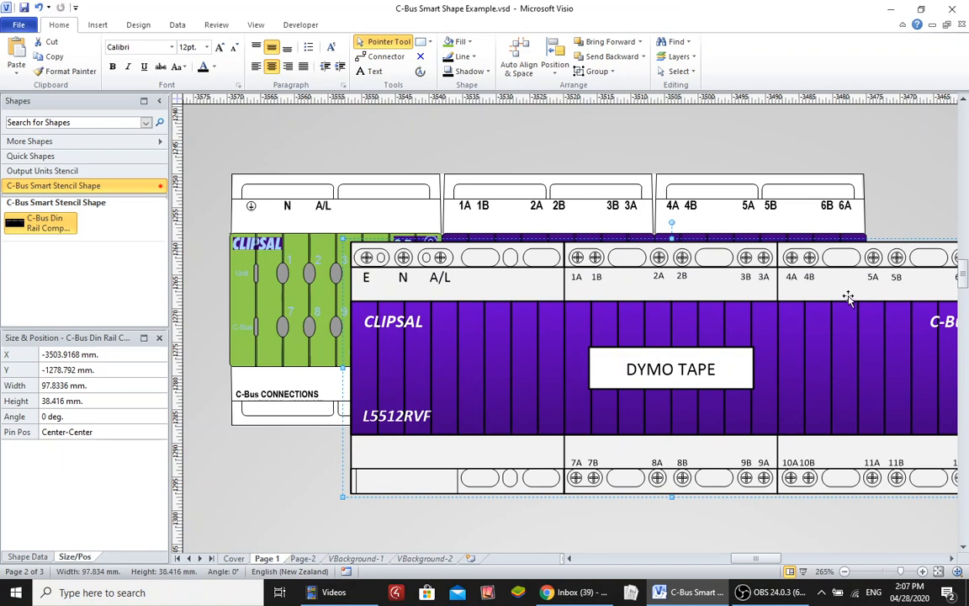
left_click_drag(848, 298, 693, 305)
left_click(745, 187)
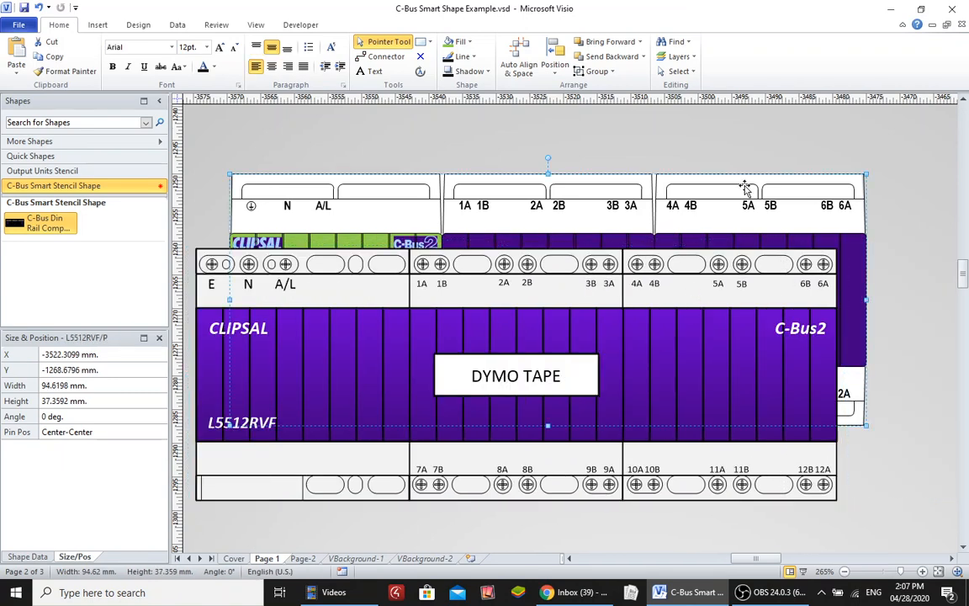
left_click(721, 163)
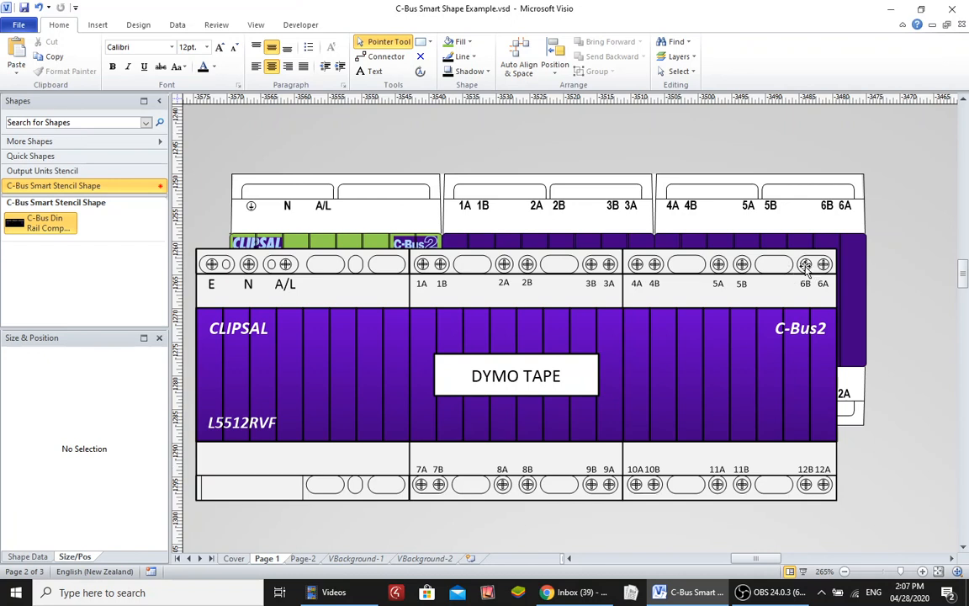
Hide the Dymo label on the C-Bus Din Rail shape and show it again.
right_click(530, 366)
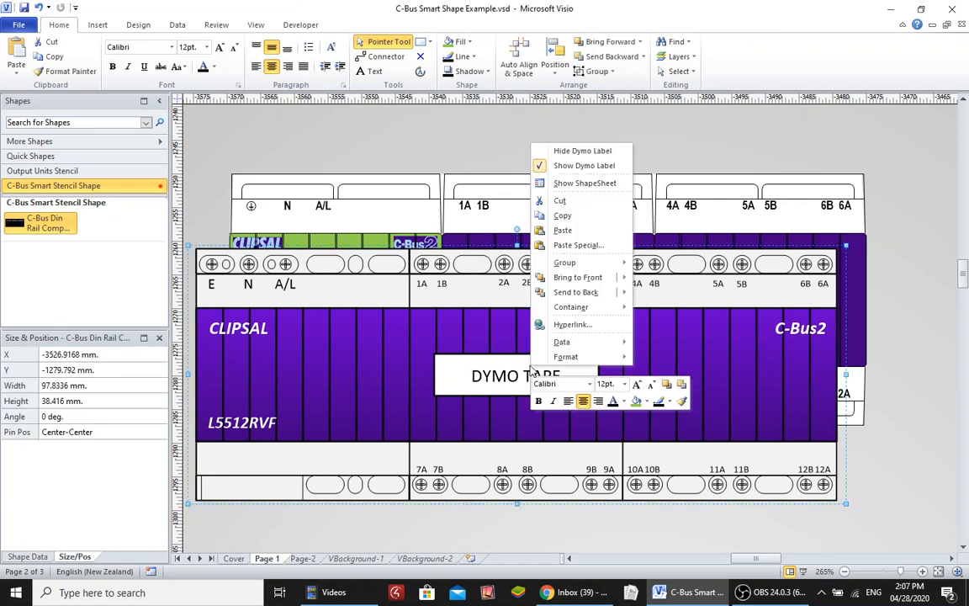
left_click(555, 154)
right_click(532, 327)
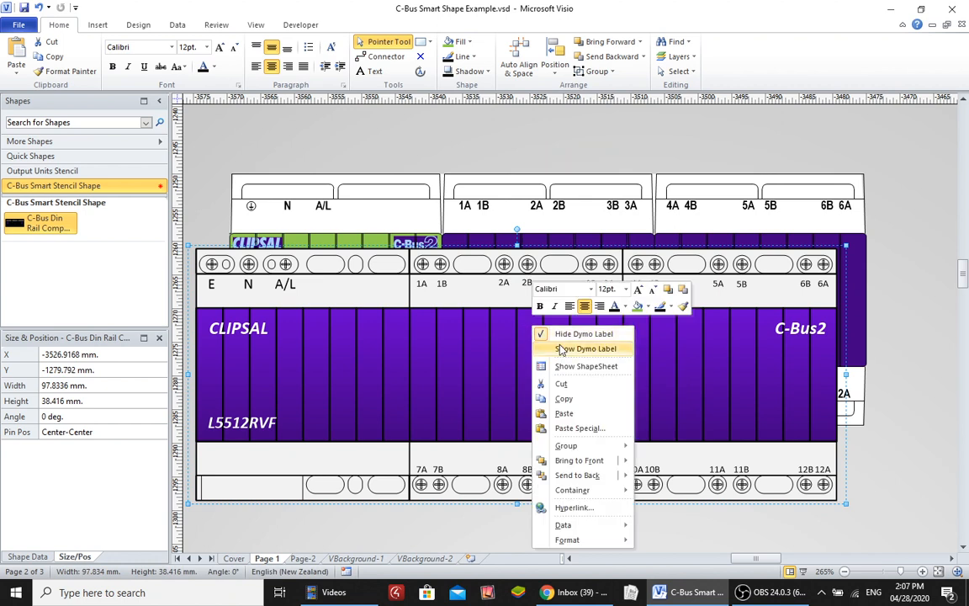
left_click(561, 349)
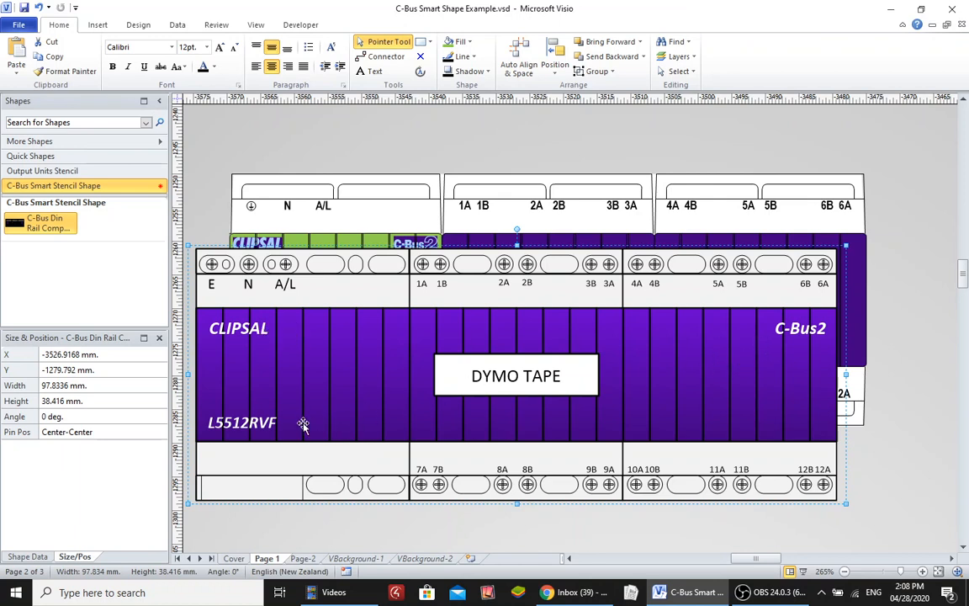
Preview alternative fill colours, including white, on the C-Bus Din Rail shape's purple front panel without applying one.
left_click(384, 314)
left_click(384, 315)
left_click(384, 315)
left_click(385, 315)
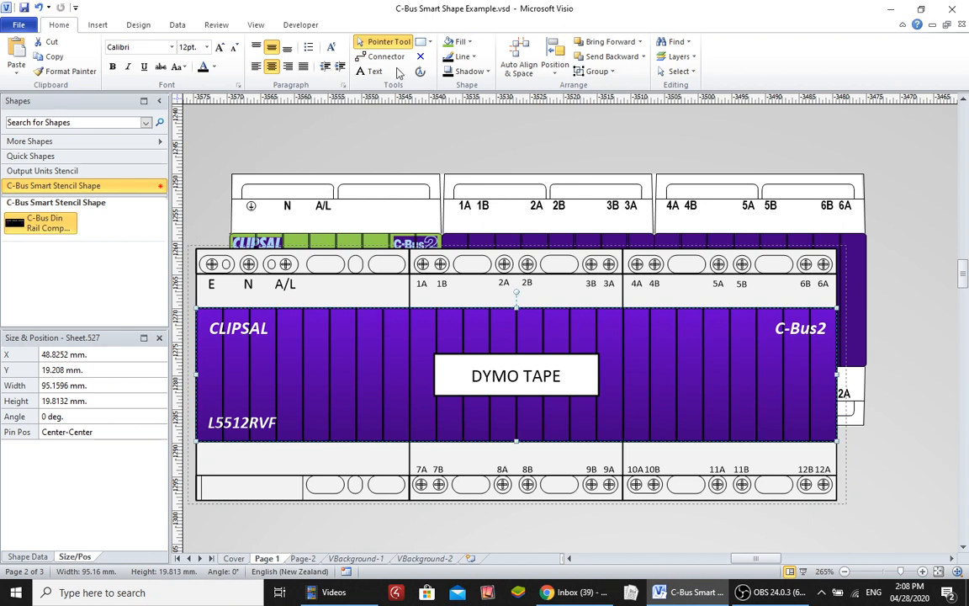
left_click(454, 42)
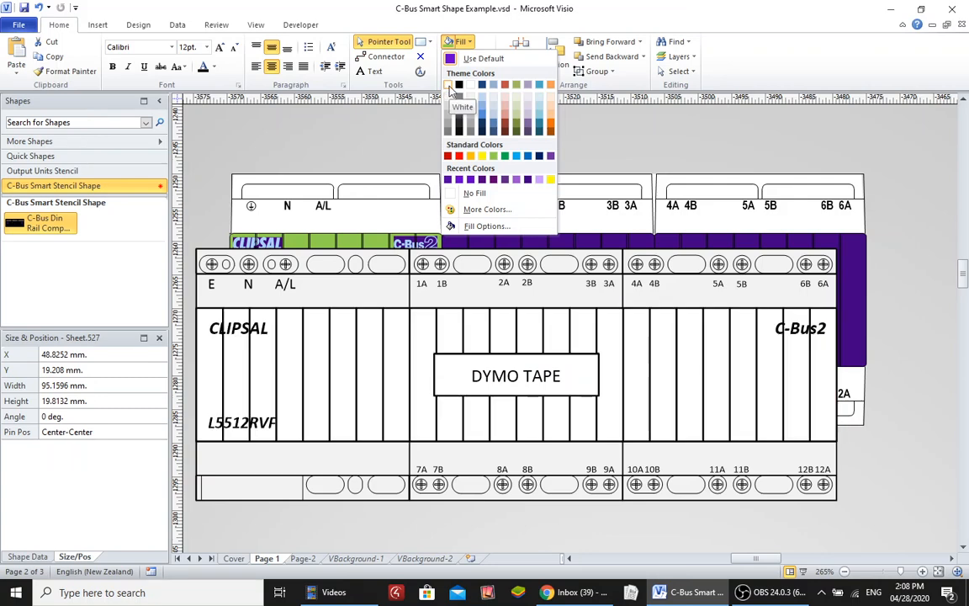
left_click(534, 116)
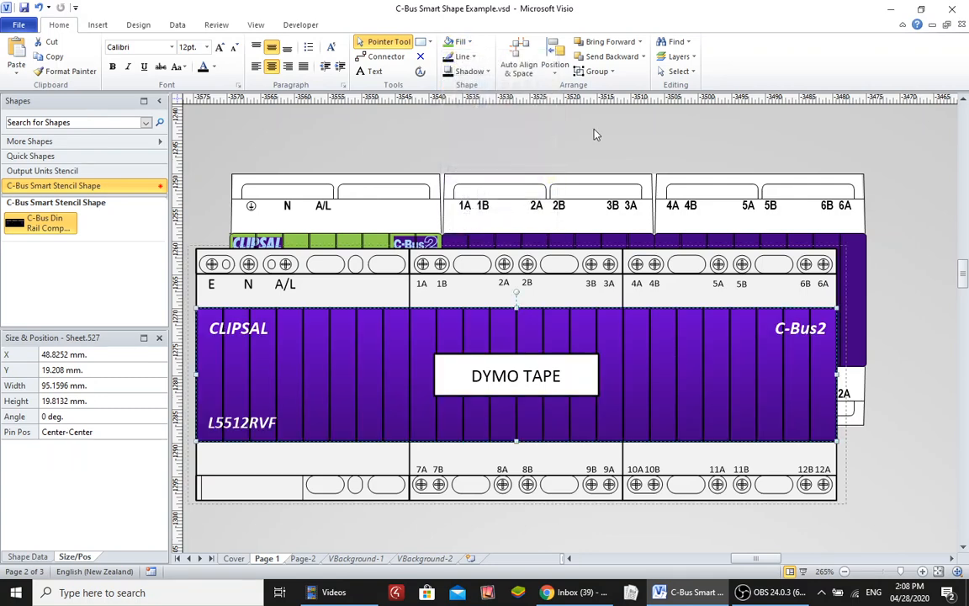
Delete the old L5512RVF/P shape and move the C-Bus Din Rail shape up into its place.
left_click(687, 183)
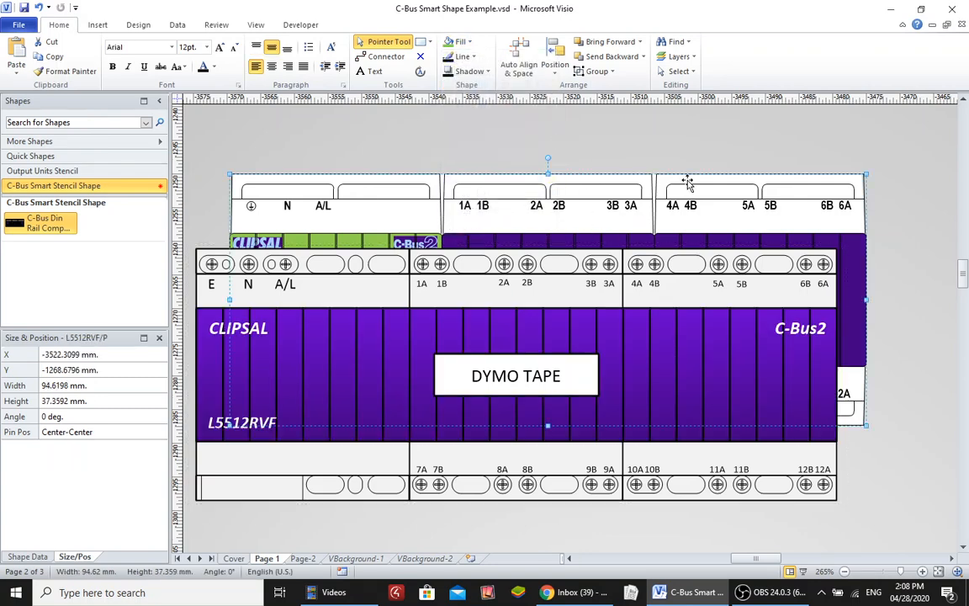
key("Delete")
left_click_drag(616, 259, 670, 198)
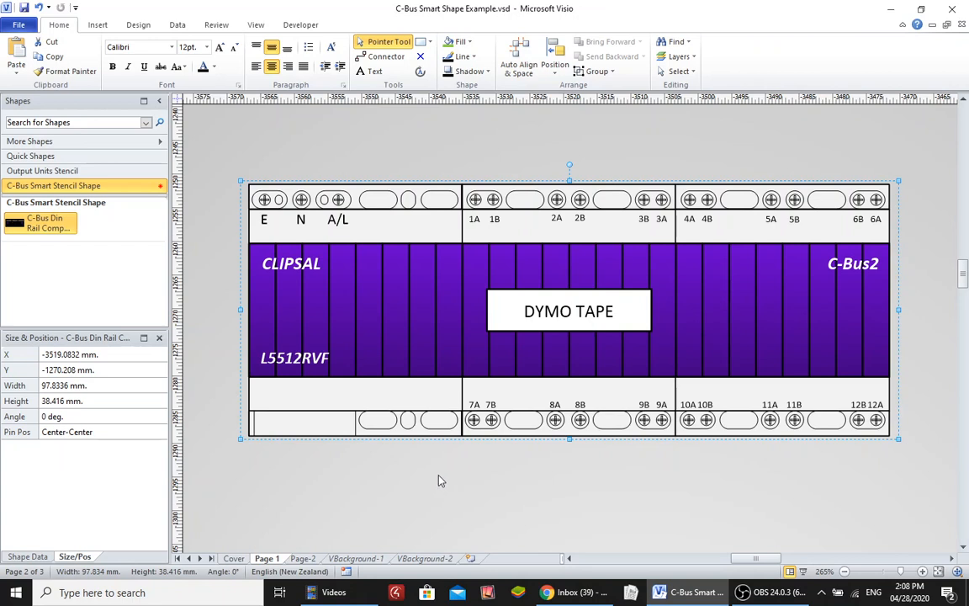
Show the Shape Data of the C-Bus Din Rail shape.
right_click(303, 384)
mouse_move(361, 360)
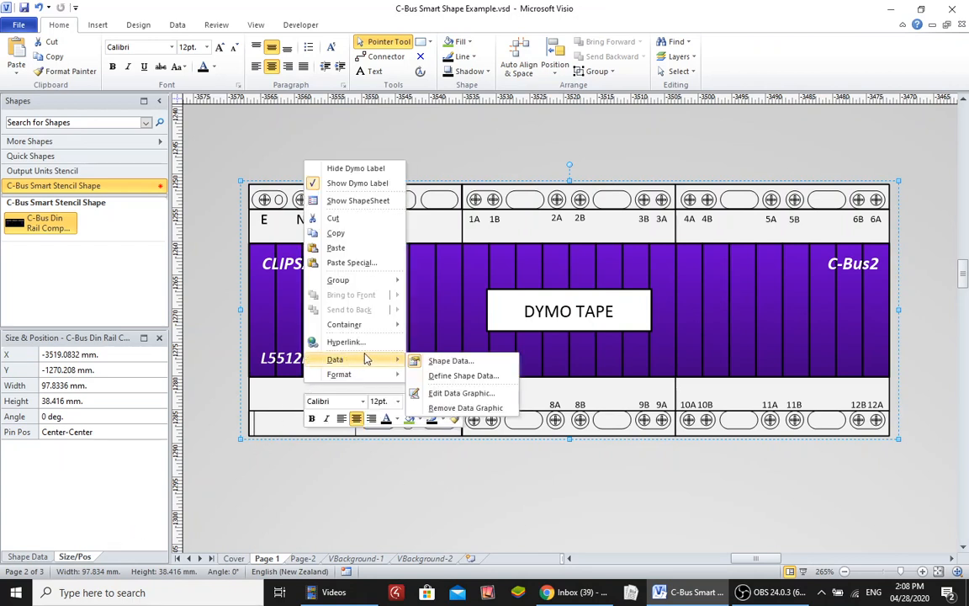
mouse_move(361, 281)
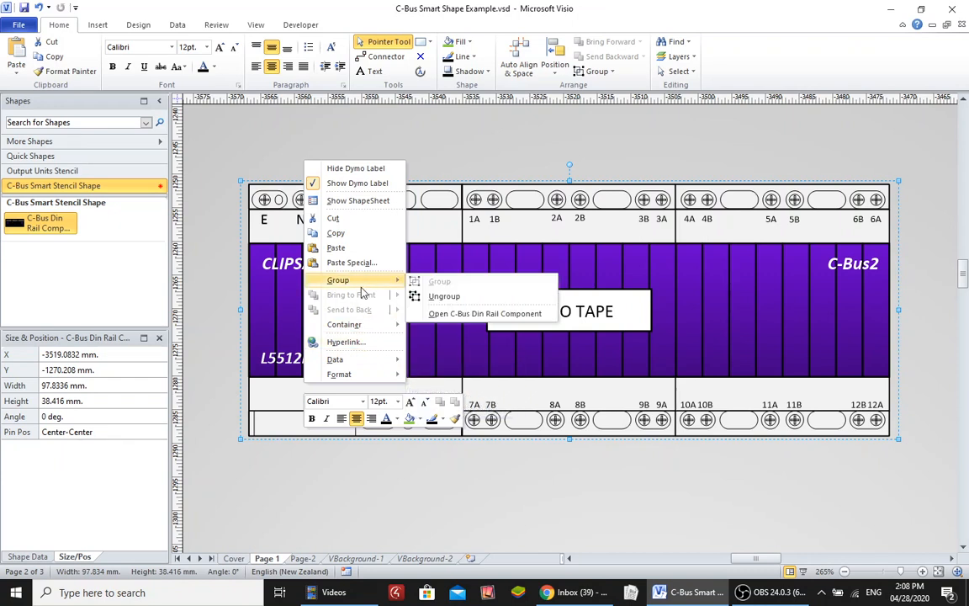
mouse_move(357, 326)
mouse_move(337, 360)
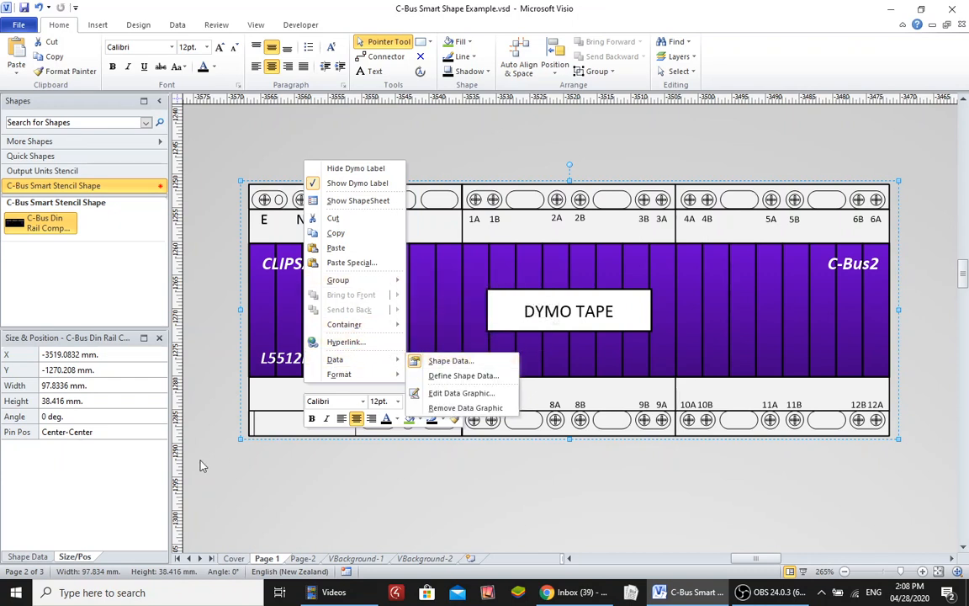
left_click(37, 558)
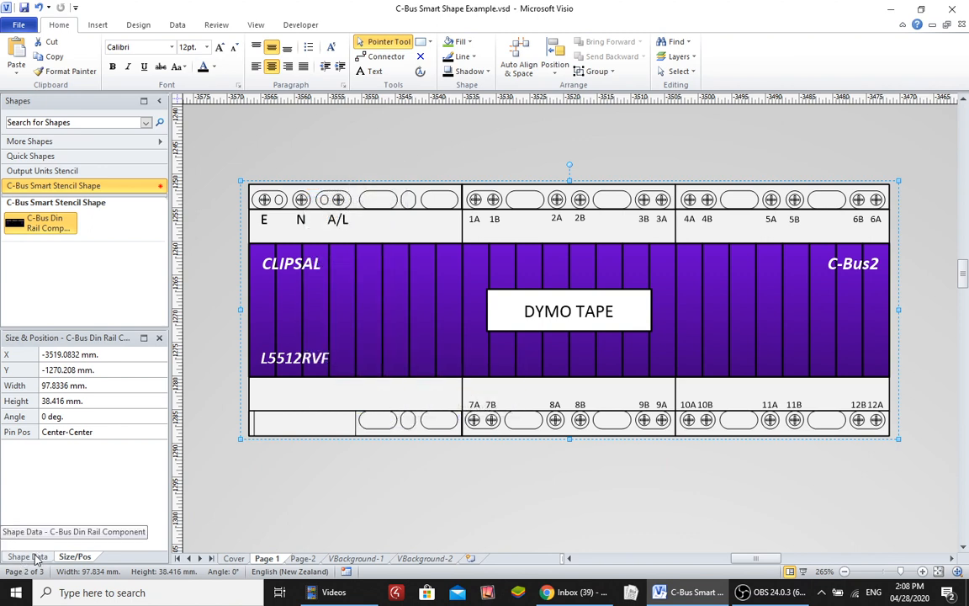
left_click(29, 558)
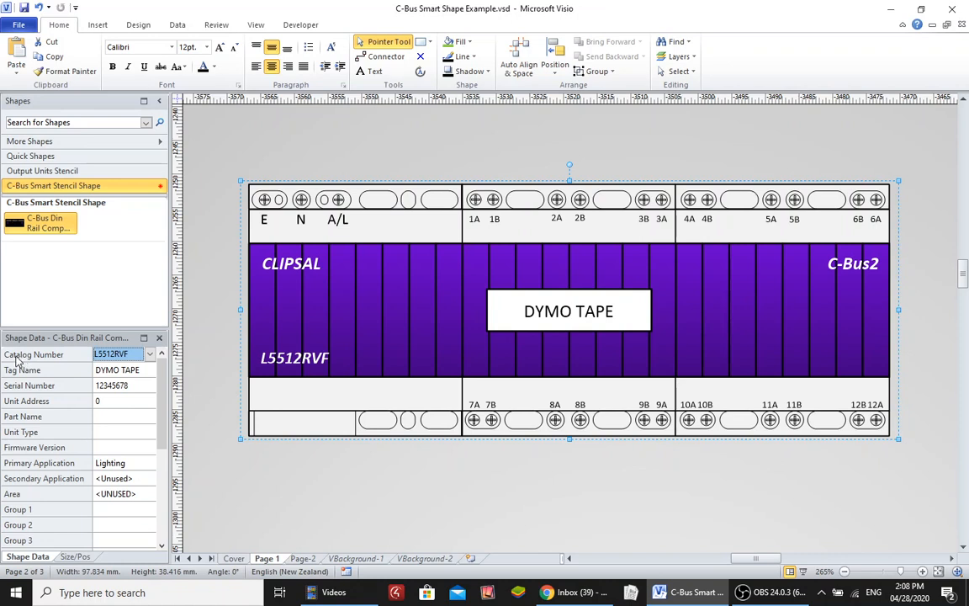
Change the C-Bus Din Rail shape's Catalog Number to 5500SHAC, and from that to L5504AUX.
left_click(150, 354)
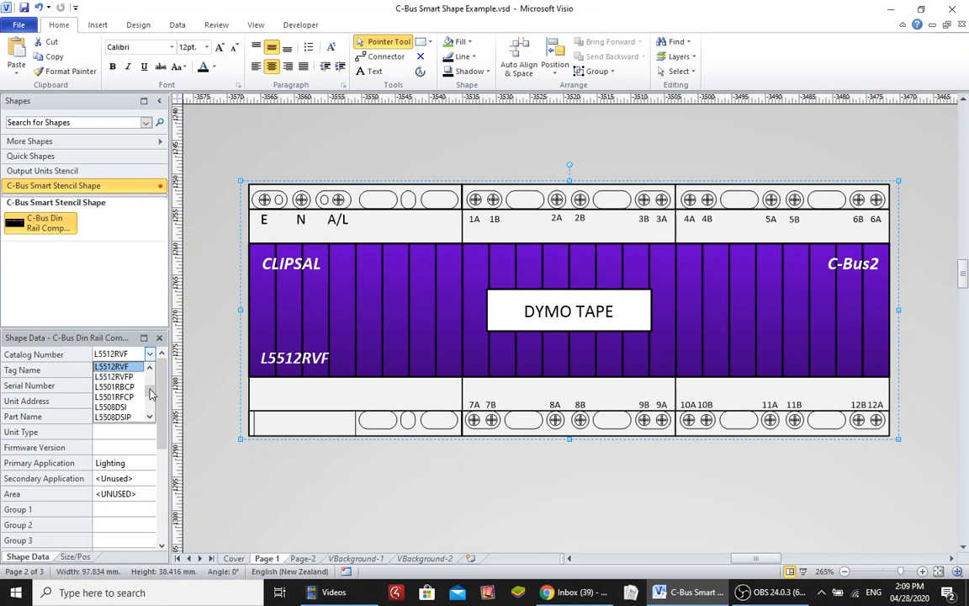
left_click_drag(150, 393, 148, 395)
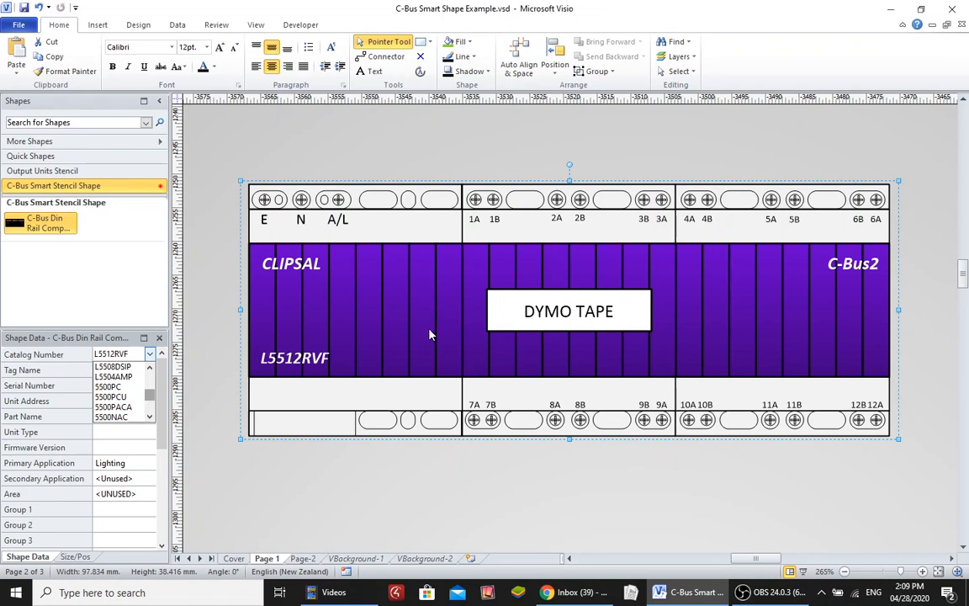
left_click(150, 418)
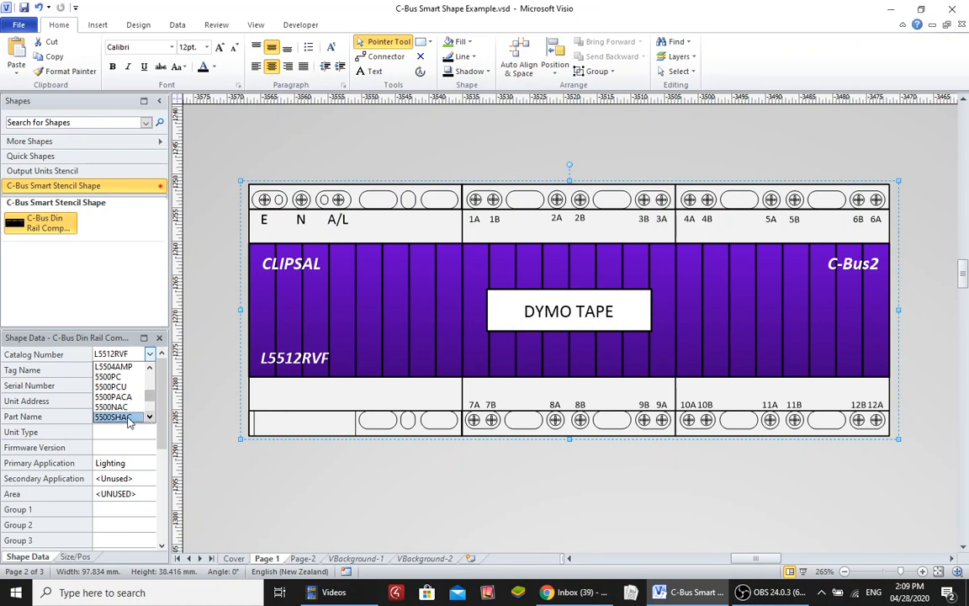
left_click(127, 418)
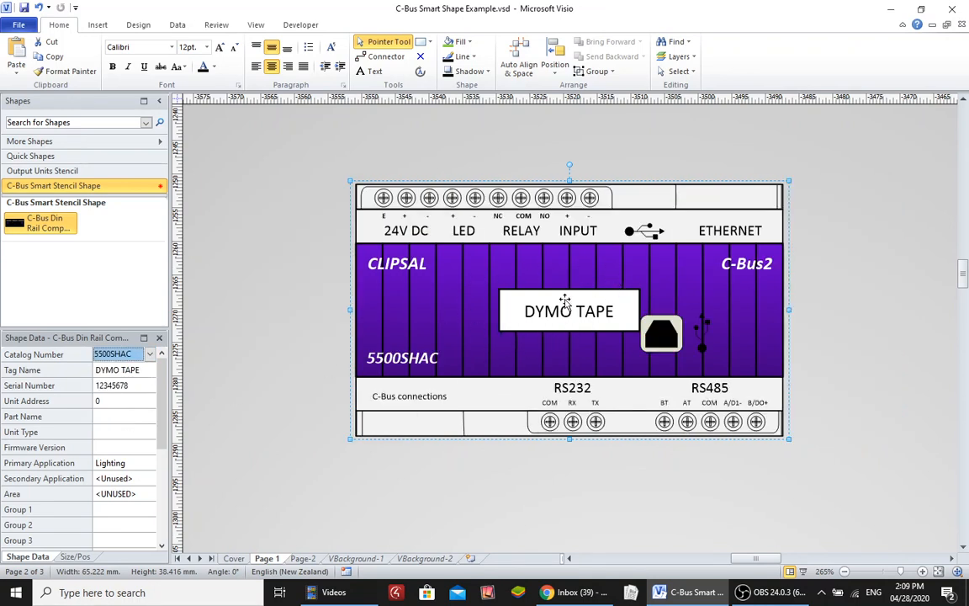
left_click(150, 354)
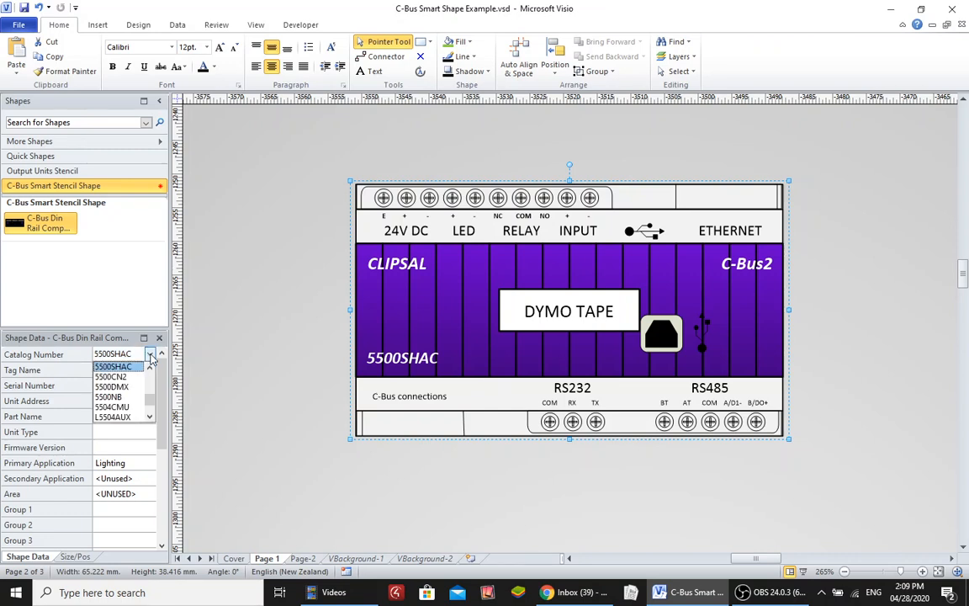
left_click(126, 416)
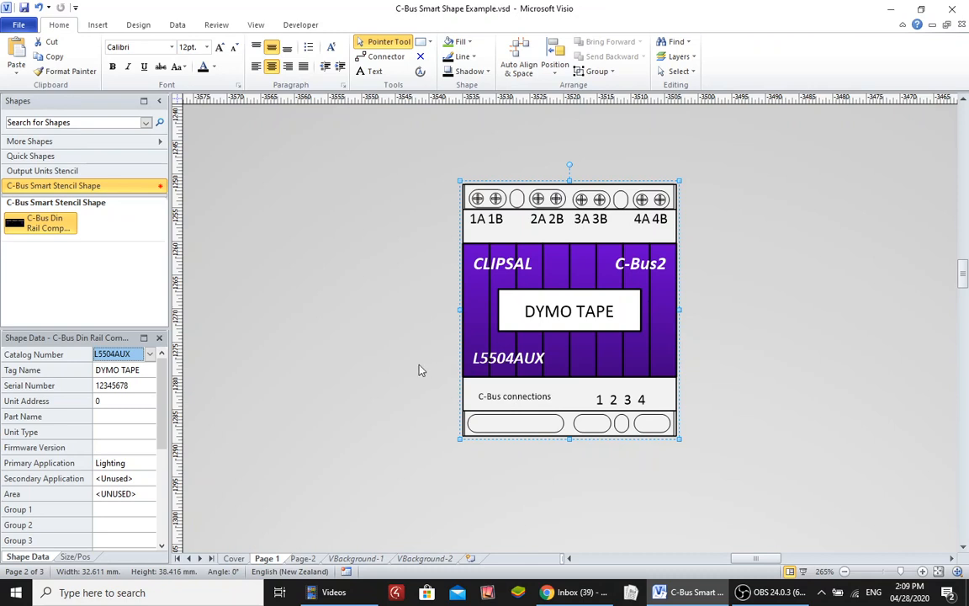
Set the C-Bus Din Rail shape's Catalog Number to L5504D2A.
left_click(148, 355)
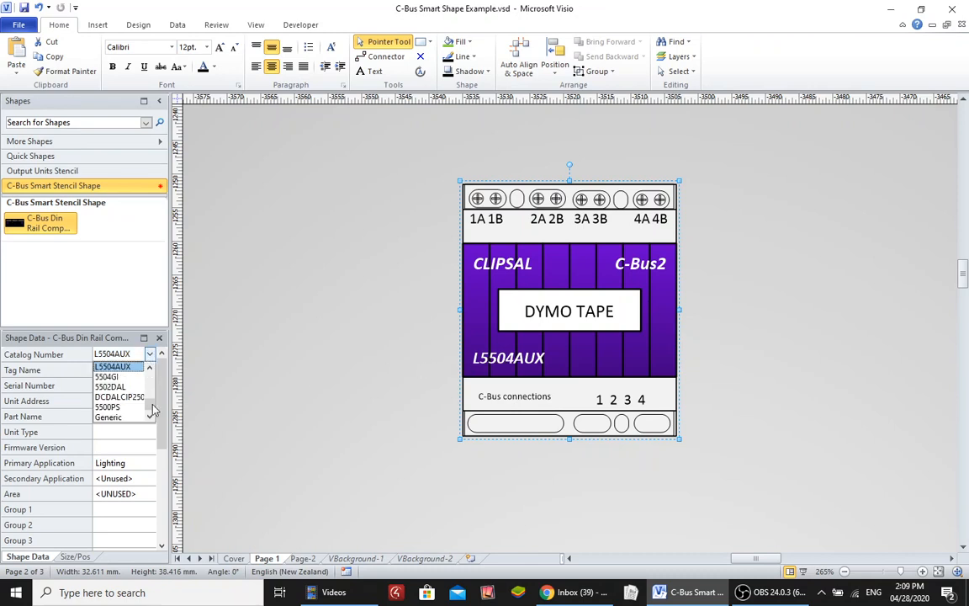
left_click_drag(153, 406, 149, 370)
left_click(133, 369)
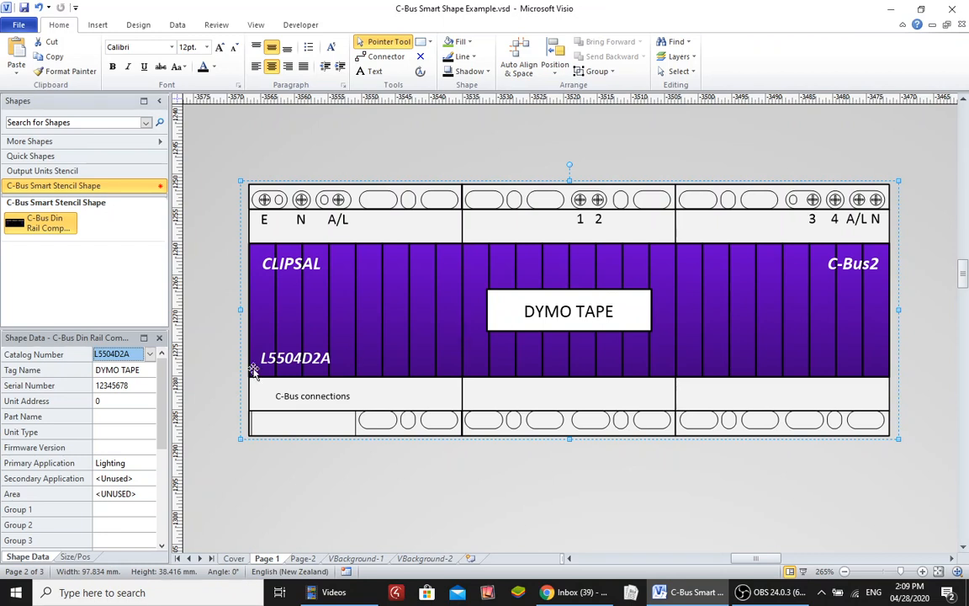
Set the Tag Name of the L5504D2A shape to "Custom Label".
left_click(142, 369)
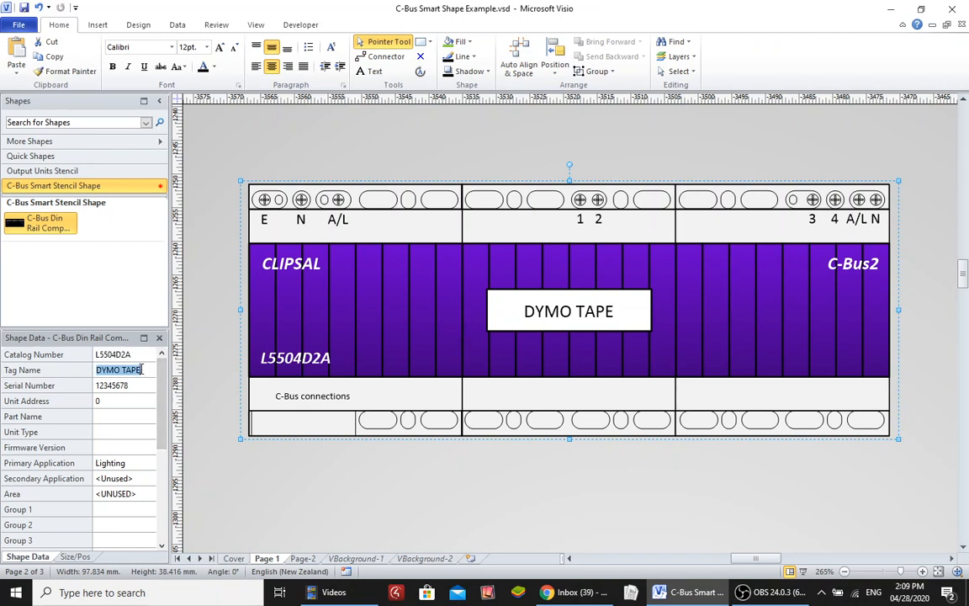
type("Custom La")
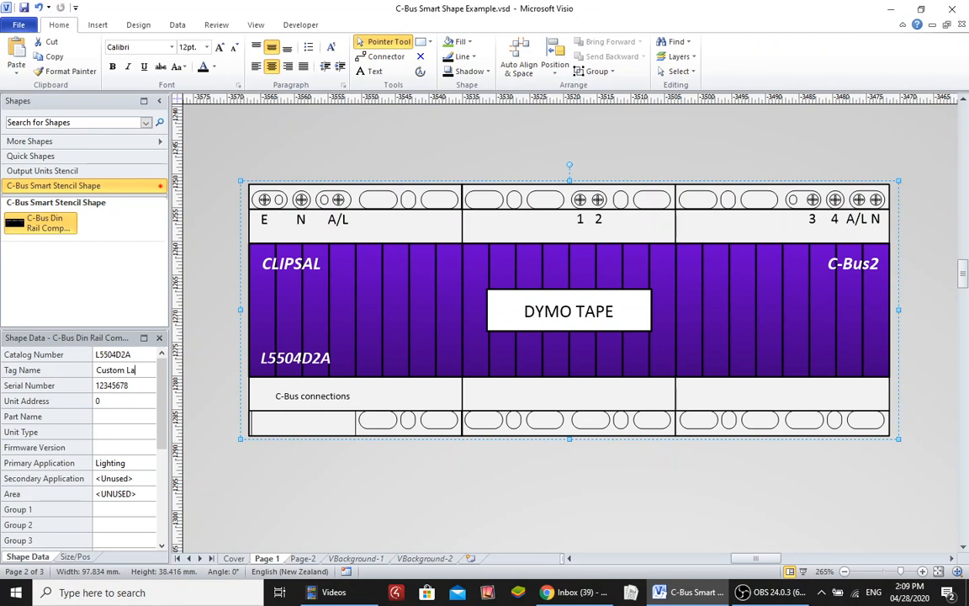
type("bel")
key("Return")
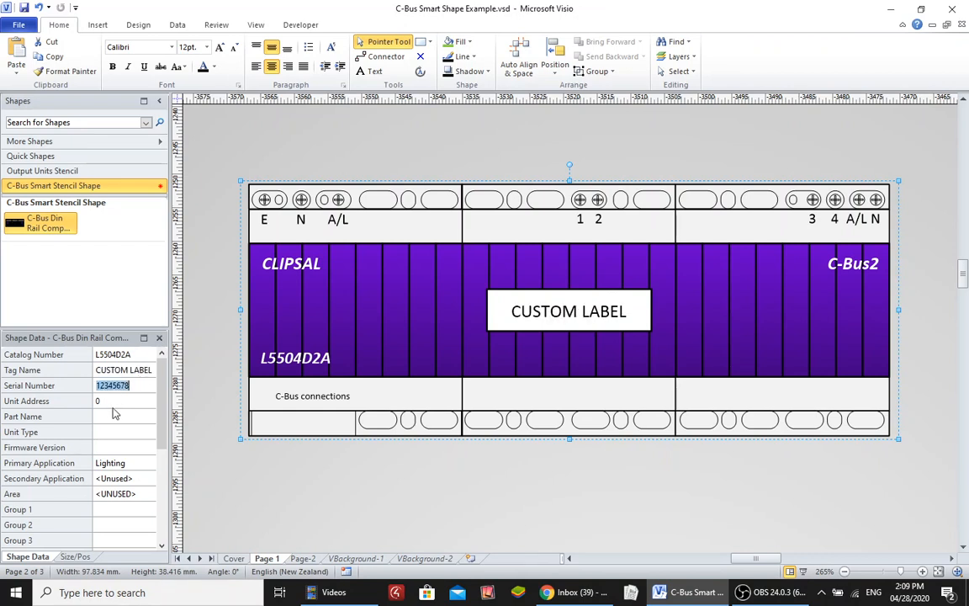
Name Group 1 "Kitchen Lights" and Group 2 "Dining Lights" in the L5504D2A shape's data.
scroll(162, 419, "down", 1)
scroll(162, 418, "down", 1)
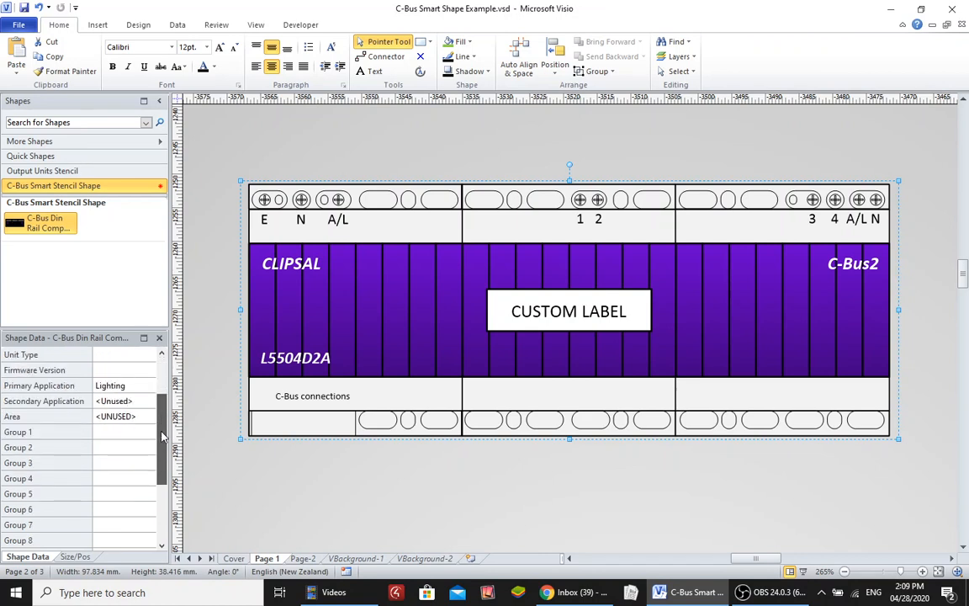
left_click(112, 433)
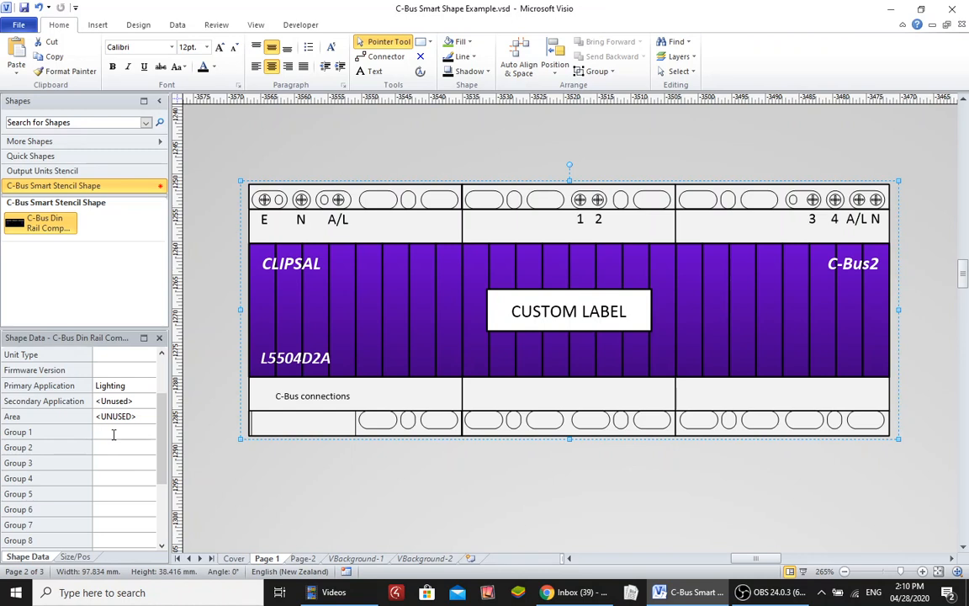
type("Kitchen Lights")
key("Return")
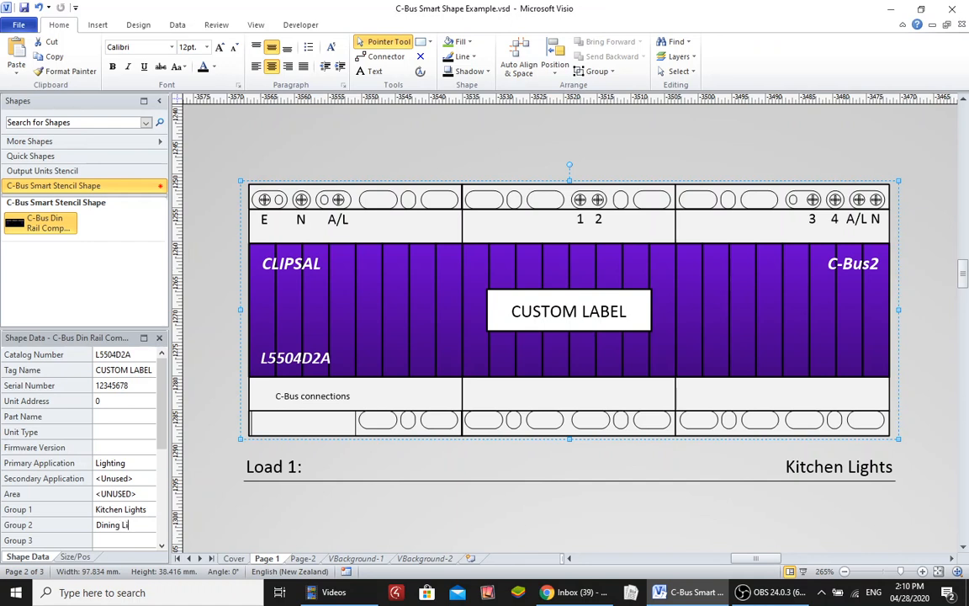
key("Return")
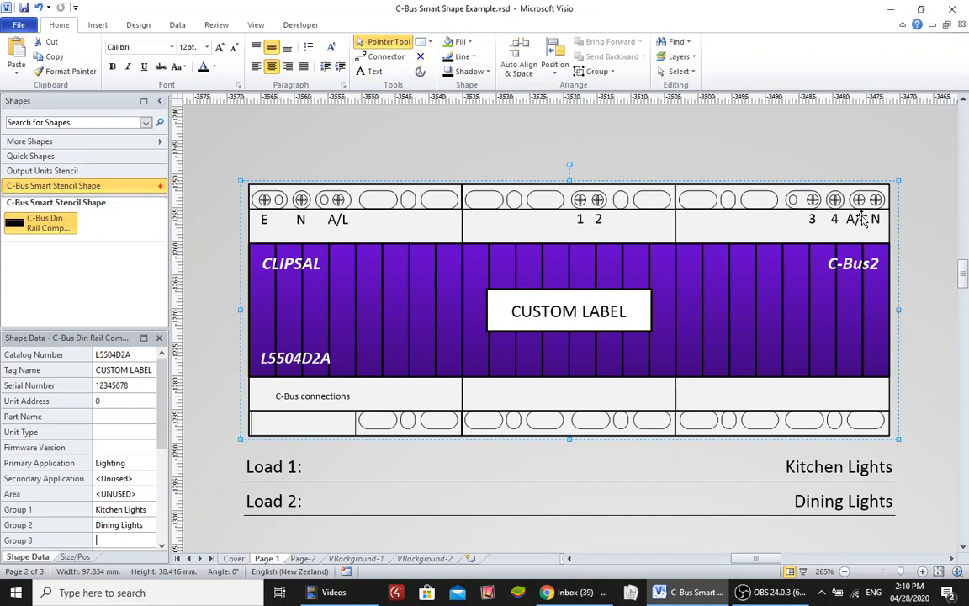
Shrink the L5504D2A shape proportionally to about 92 by 36 mm, and delete it from Page 1.
scroll(965, 282, "down", 1)
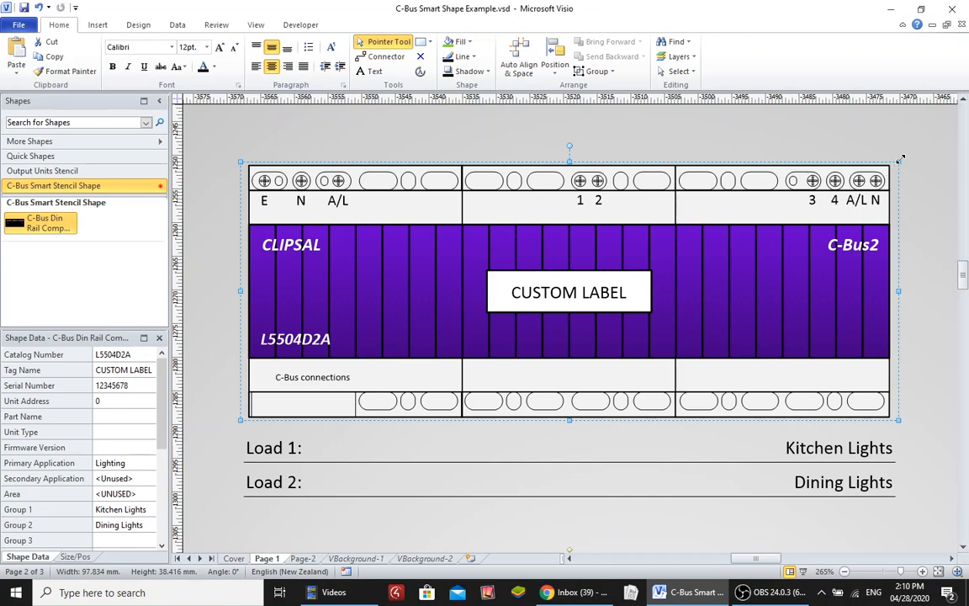
mouse_move(876, 180)
left_mouse_down()
mouse_move(696, 292)
mouse_move(861, 178)
left_mouse_up()
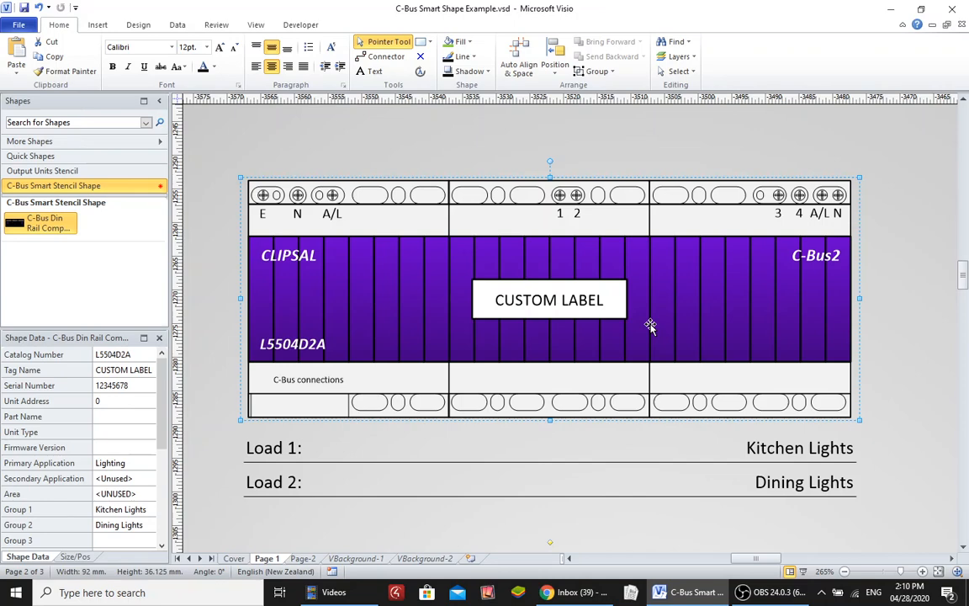
scroll(650, 303, "down", 1)
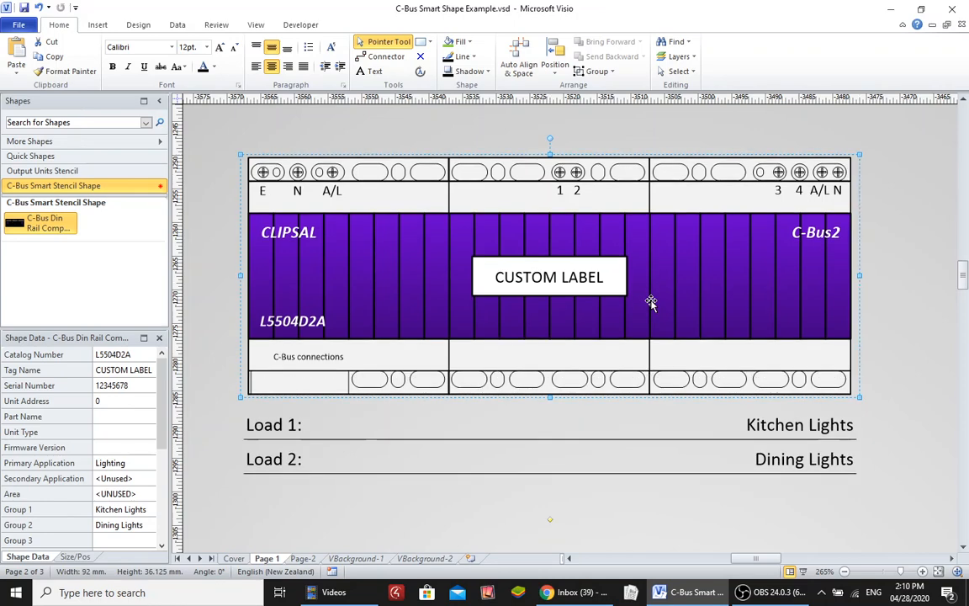
key("Delete")
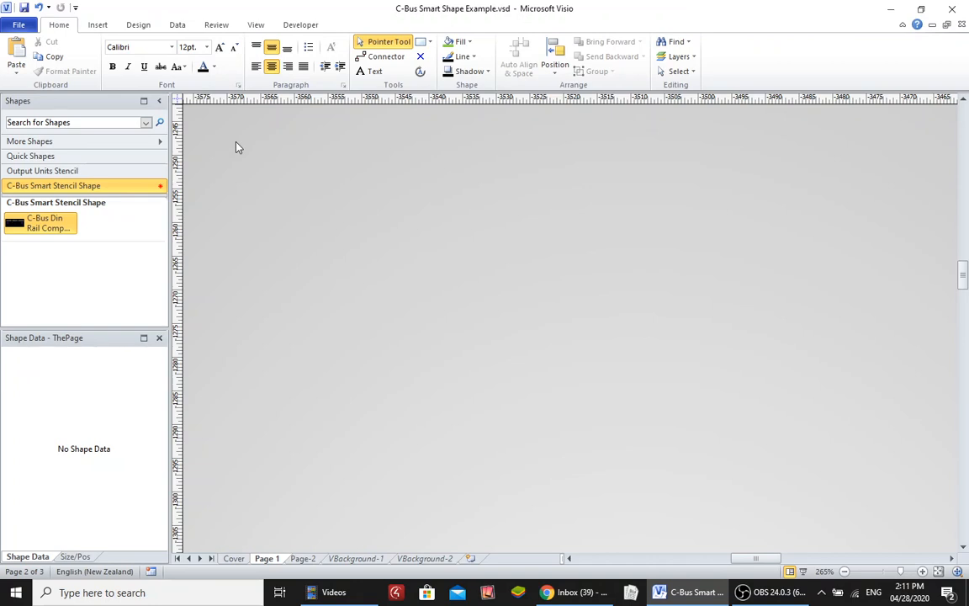
Start linking data to shapes from a Microsoft Excel workbook, choosing GoldenGateTestingCbusImport.xlsx from the Desktop.
left_click(178, 25)
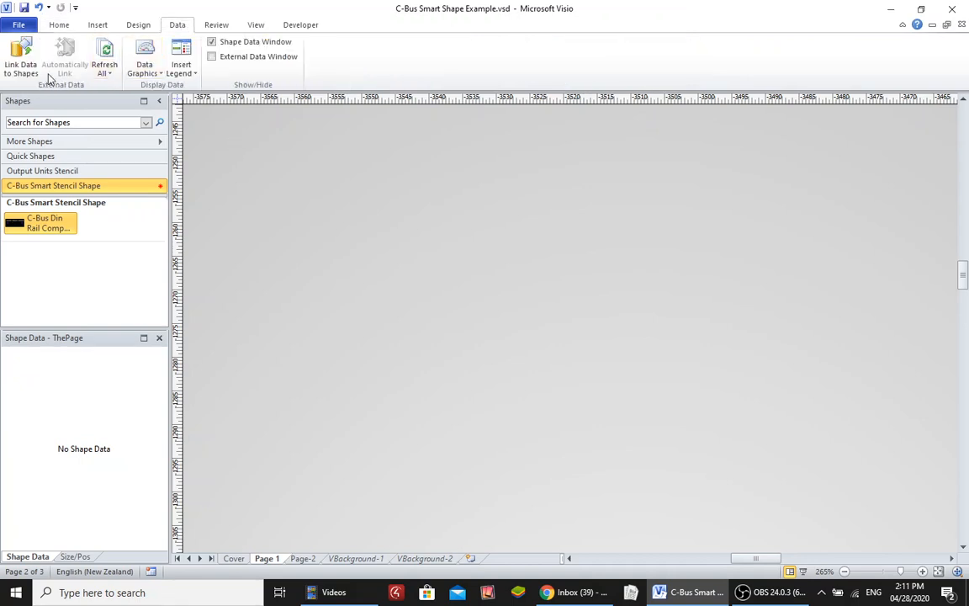
left_click(25, 53)
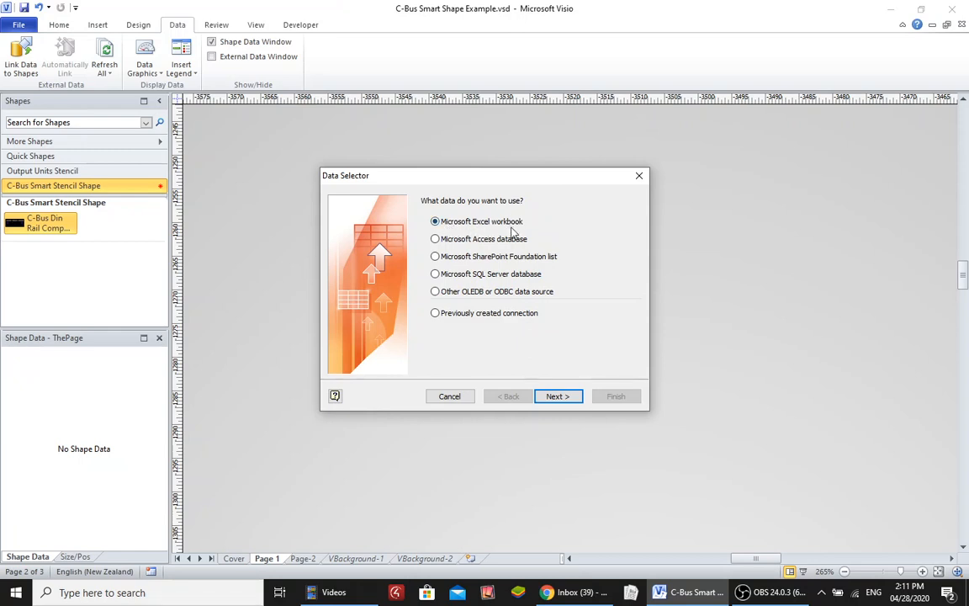
left_click(560, 397)
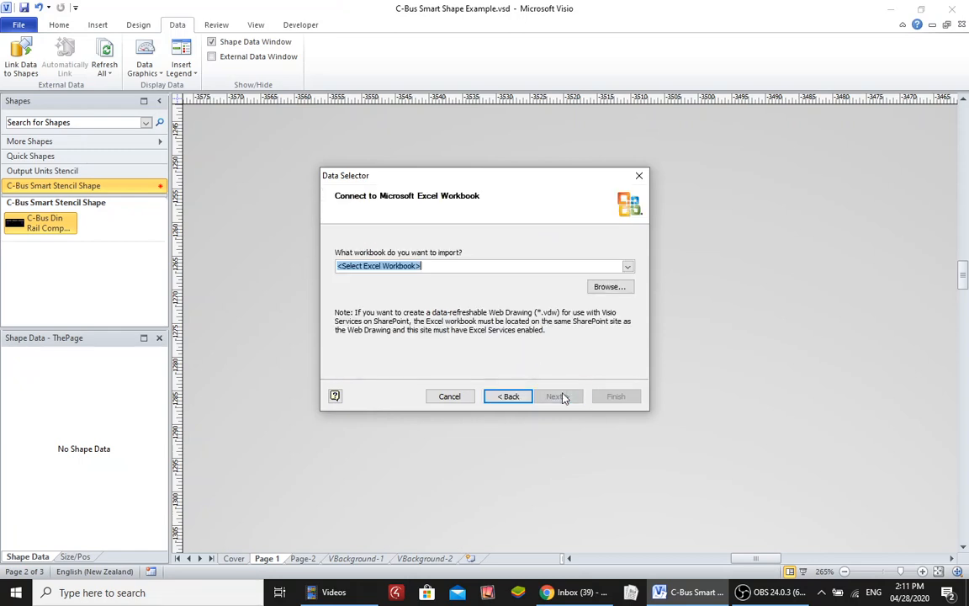
left_click(612, 286)
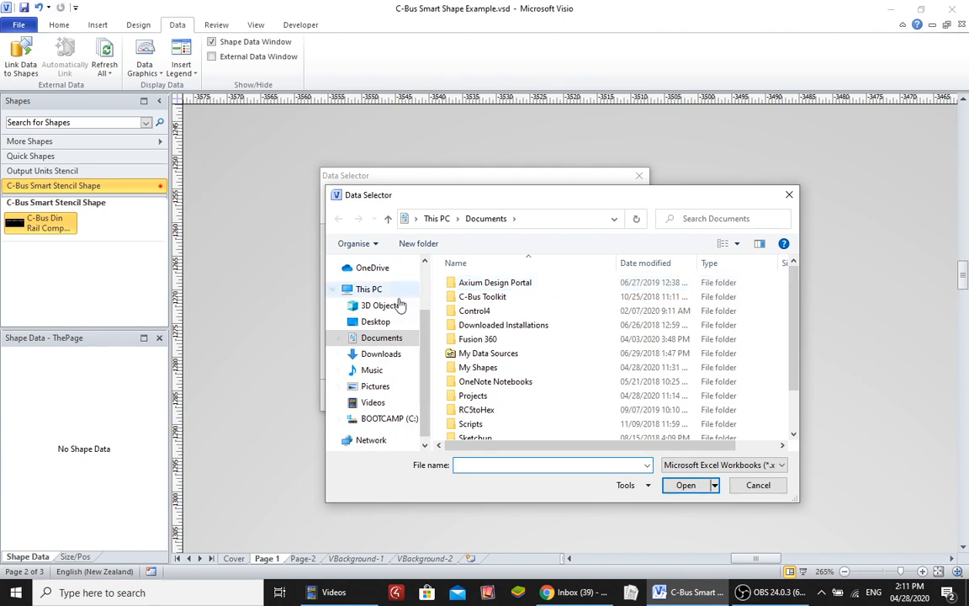
left_click(375, 321)
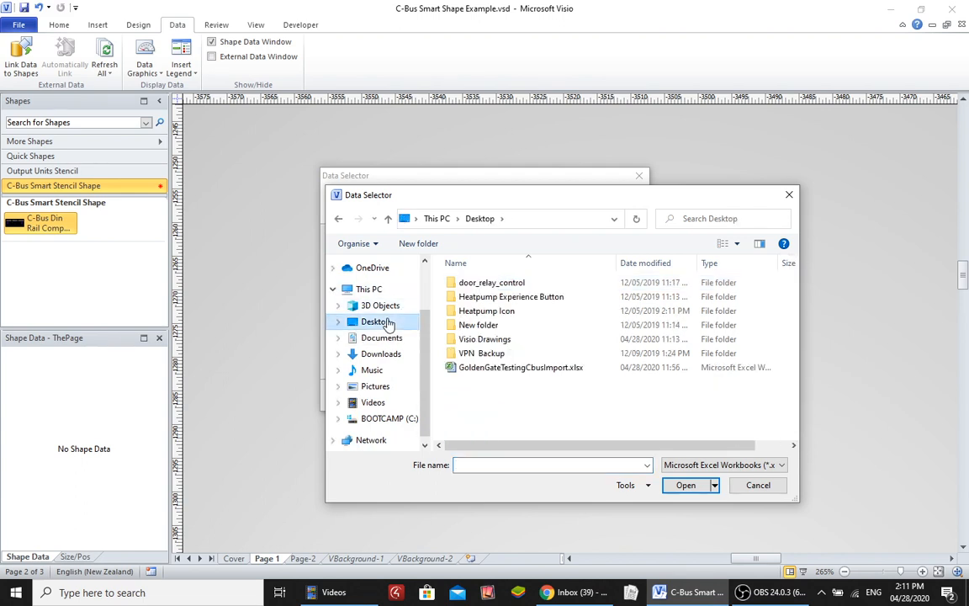
left_click(530, 370)
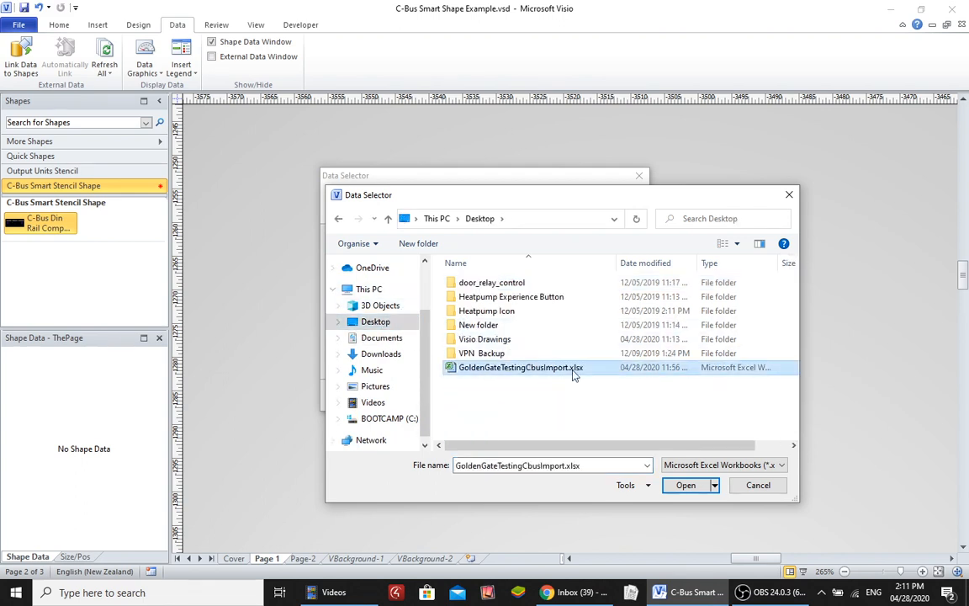
left_click(685, 486)
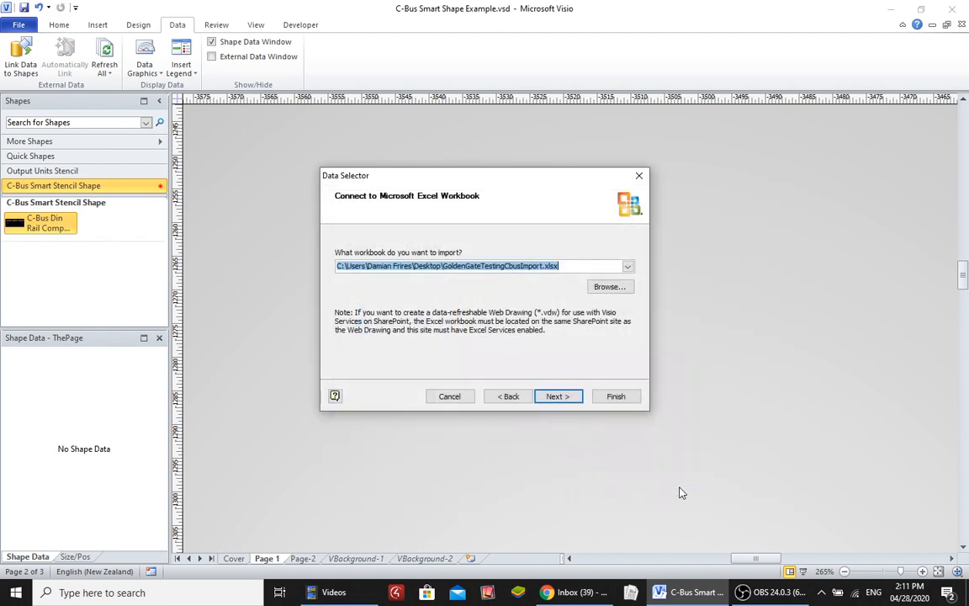
Import all columns and all rows of the workbook, accepting the remaining default options, and finish the data link.
left_click(557, 396)
left_click(557, 396)
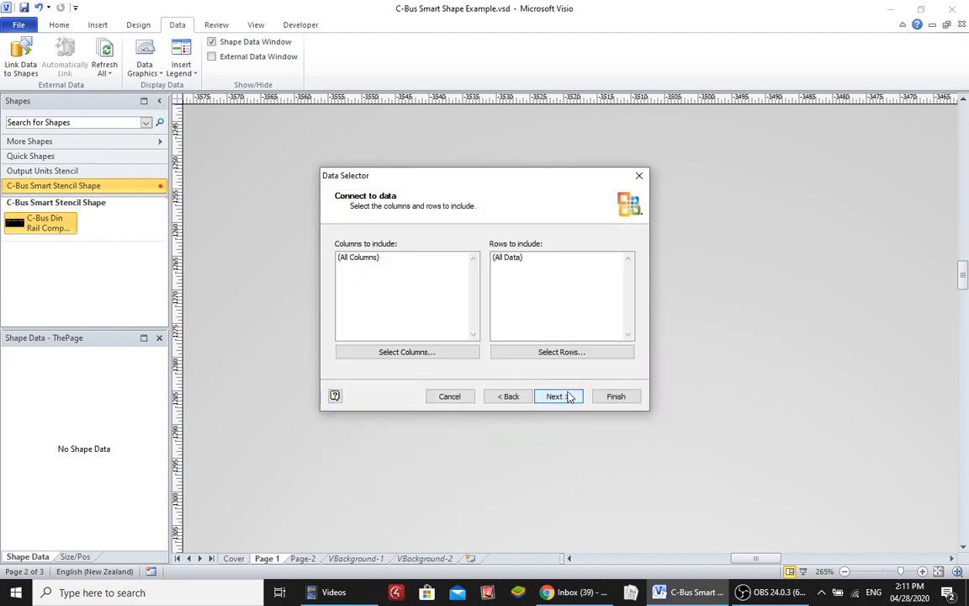
left_click(557, 396)
left_click(557, 396)
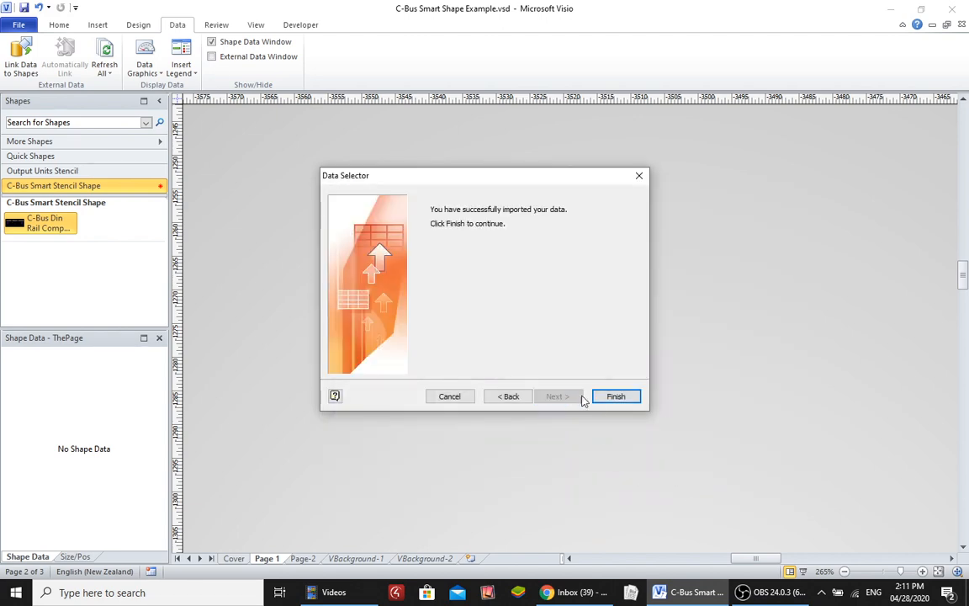
left_click(616, 396)
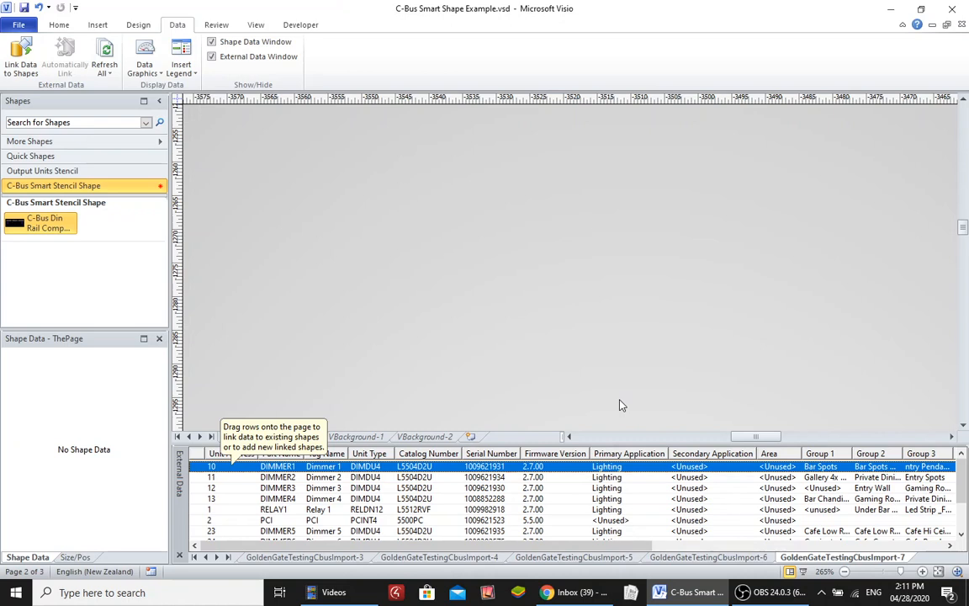
left_click(620, 404)
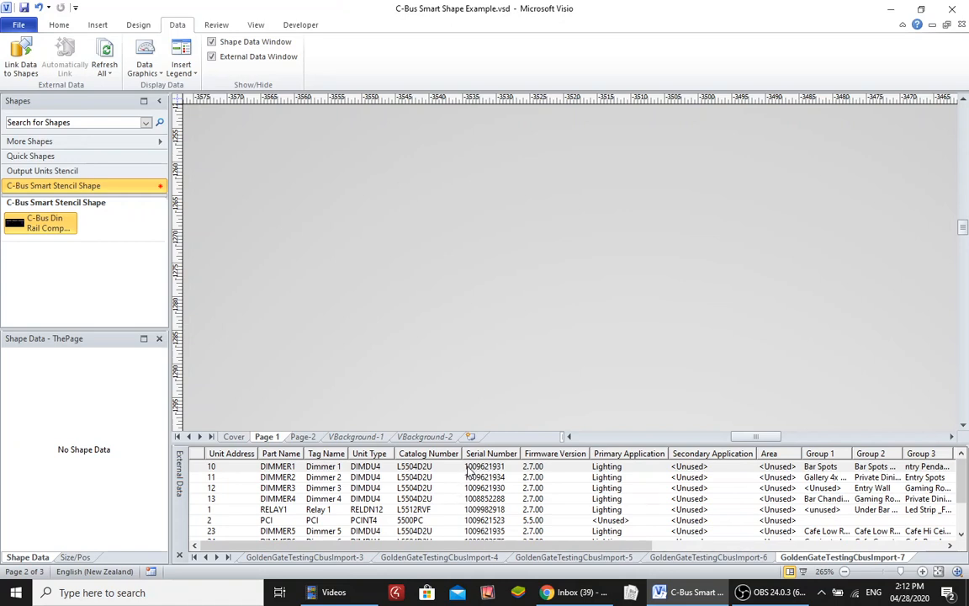
Place linked C-Bus Din Rail shapes for the DIMMER1 and DIMMER2 data rows side by side on Page 1.
double_click(40, 220)
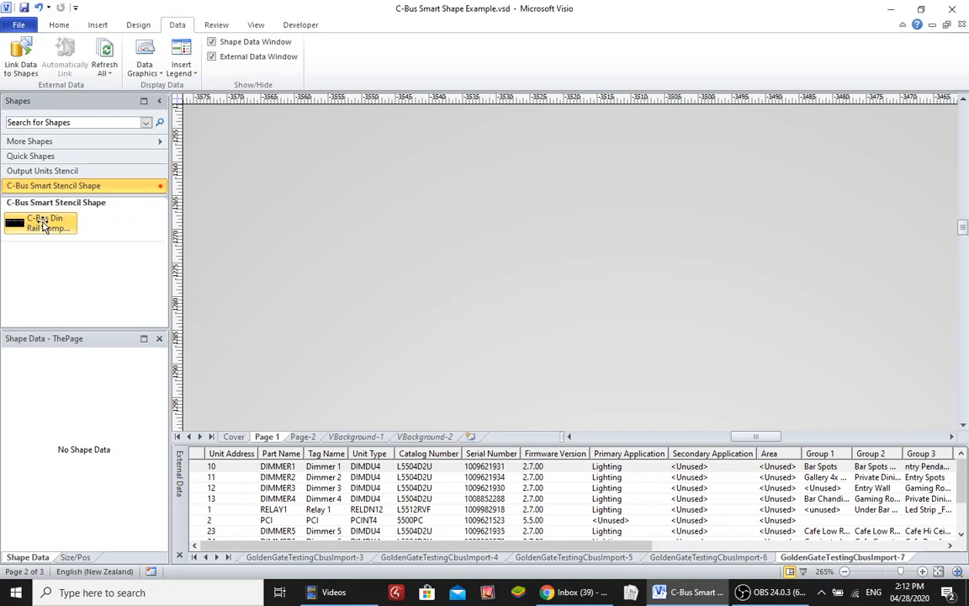
left_click(96, 223)
left_click_drag(344, 471, 334, 180)
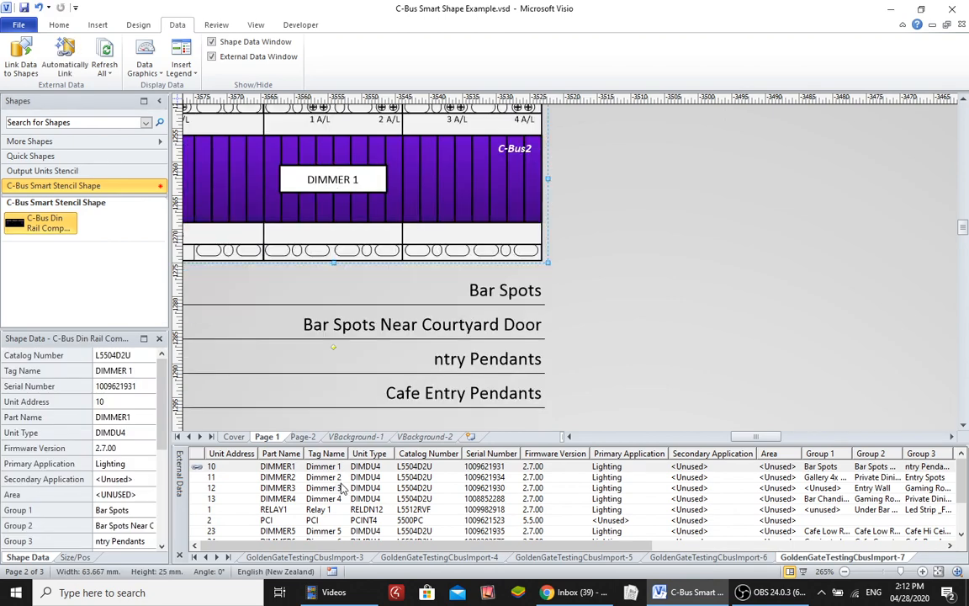
left_click_drag(343, 487, 764, 180)
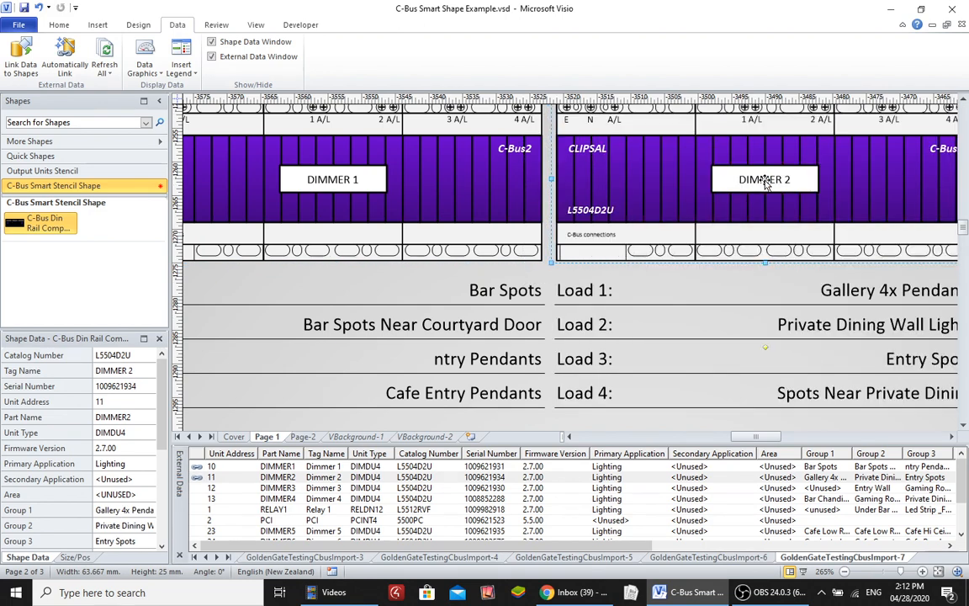
left_click(845, 572)
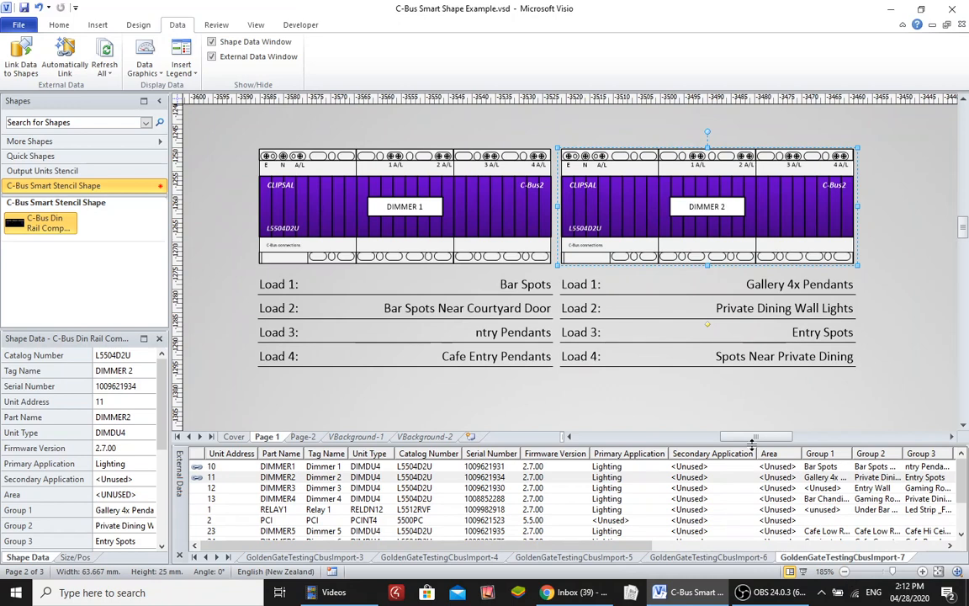
left_click(733, 411)
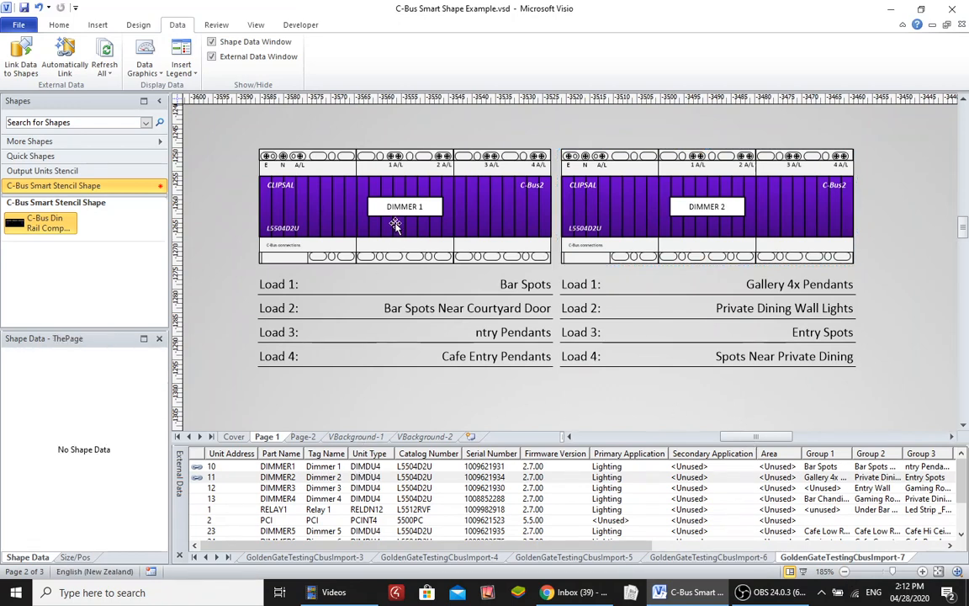
Examine the tag names, catalog numbers and load labels on the two linked dimmer shapes.
left_click_drag(486, 132, 252, 300)
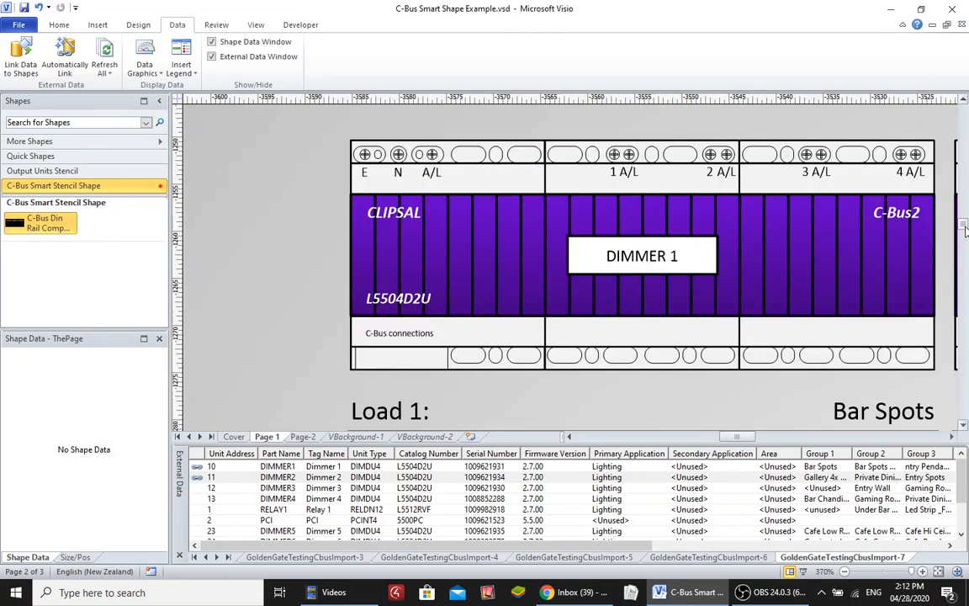
left_click_drag(964, 227, 964, 234)
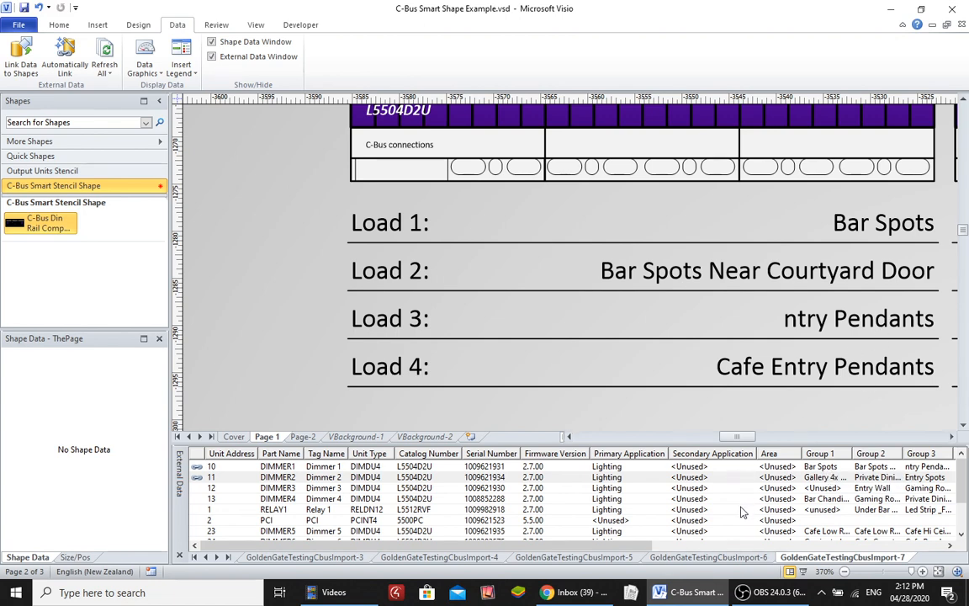
left_click_drag(736, 437, 766, 438)
left_click(844, 572)
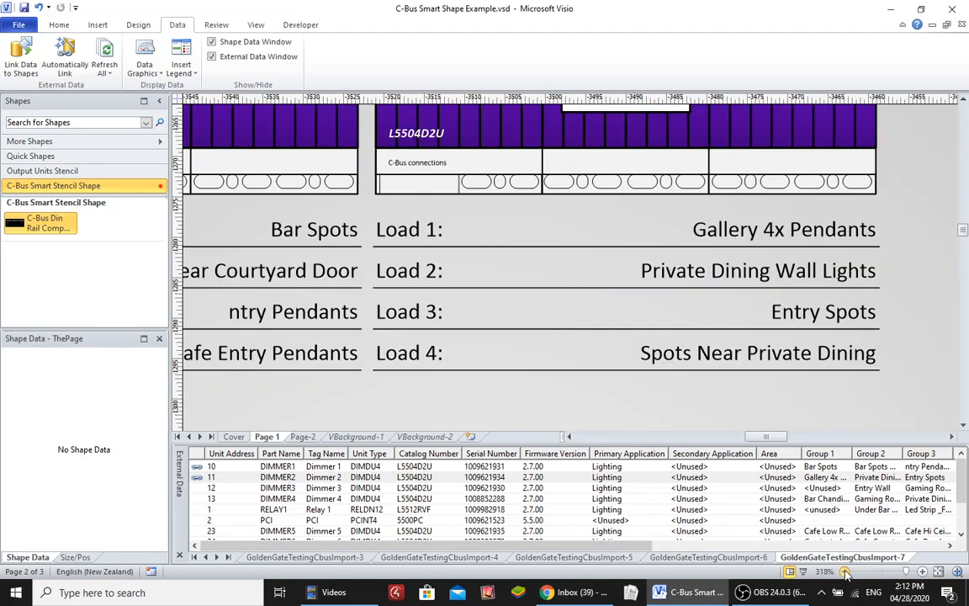
left_click(845, 572)
left_click(845, 572)
left_click(845, 572)
left_click(846, 572)
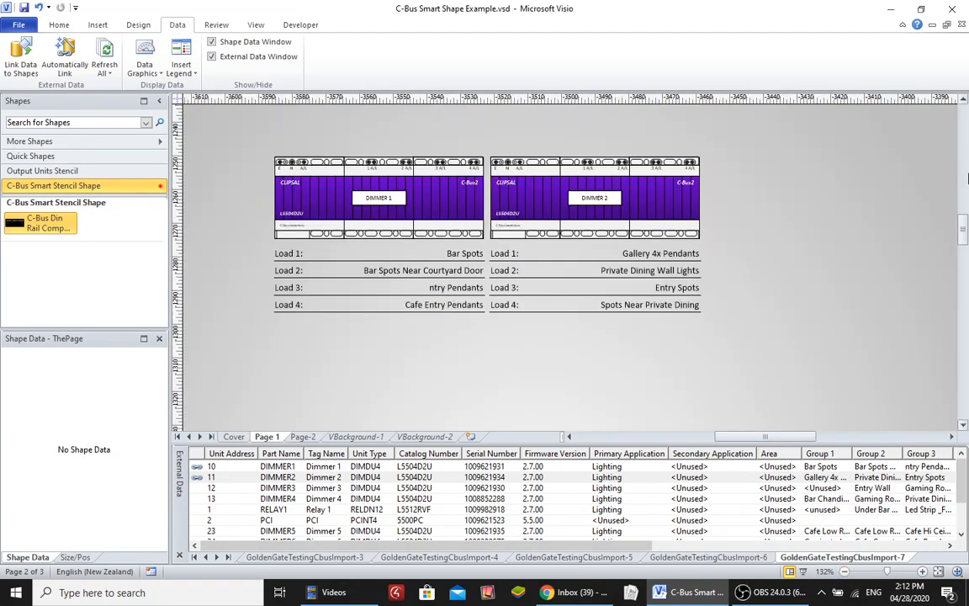
Place a linked C-Bus Din Rail shape for the PCI data row below the Dimmer 1 shape, and inspect it up close.
left_click_drag(962, 228, 963, 235)
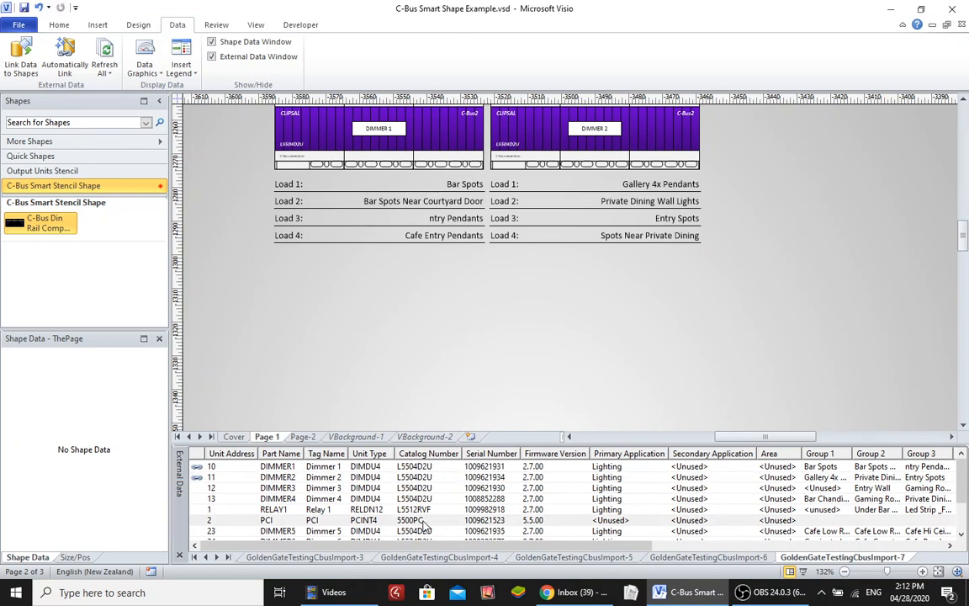
left_click_drag(425, 521, 381, 318)
left_click(444, 278)
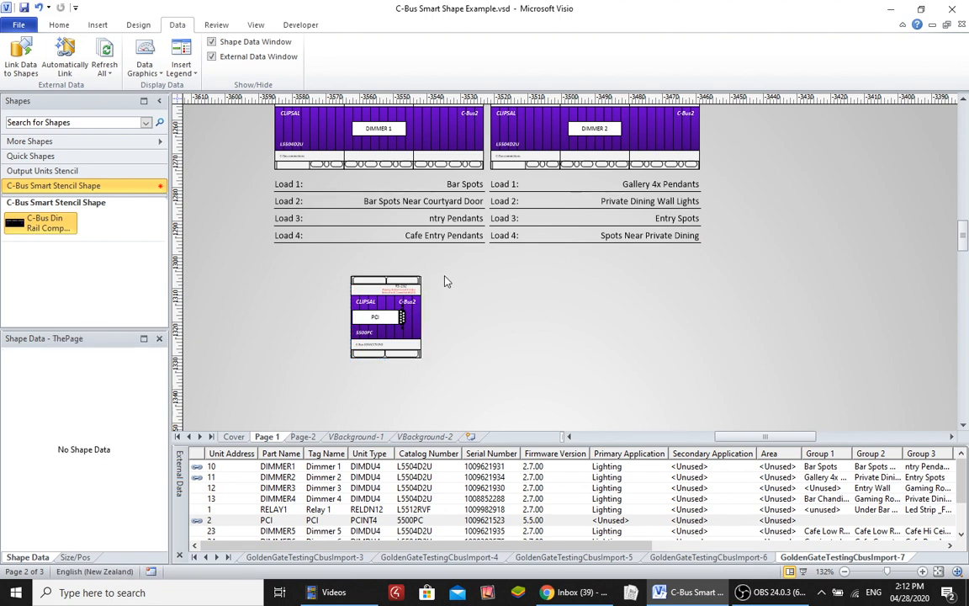
left_click_drag(443, 269, 307, 383)
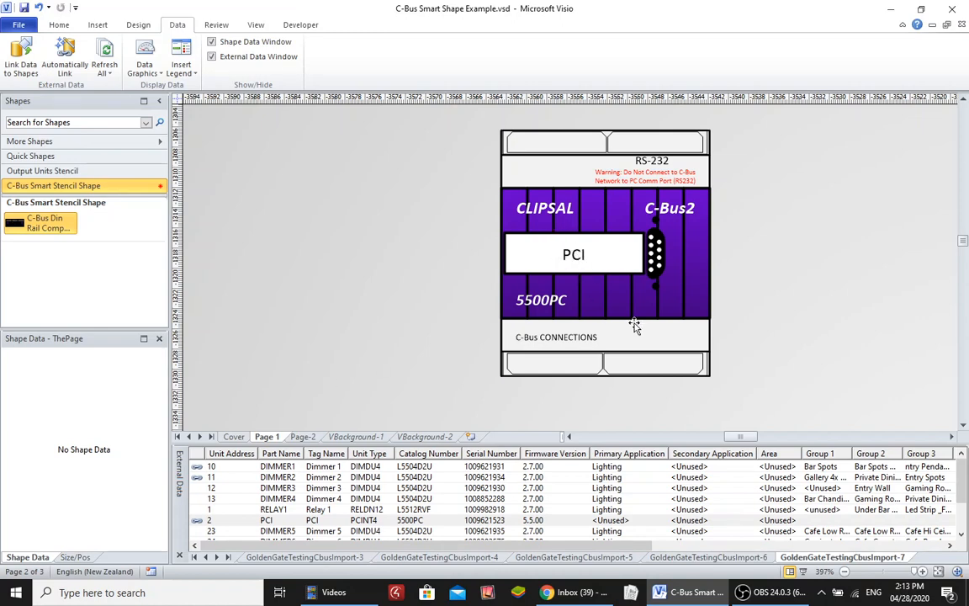
left_click(845, 571)
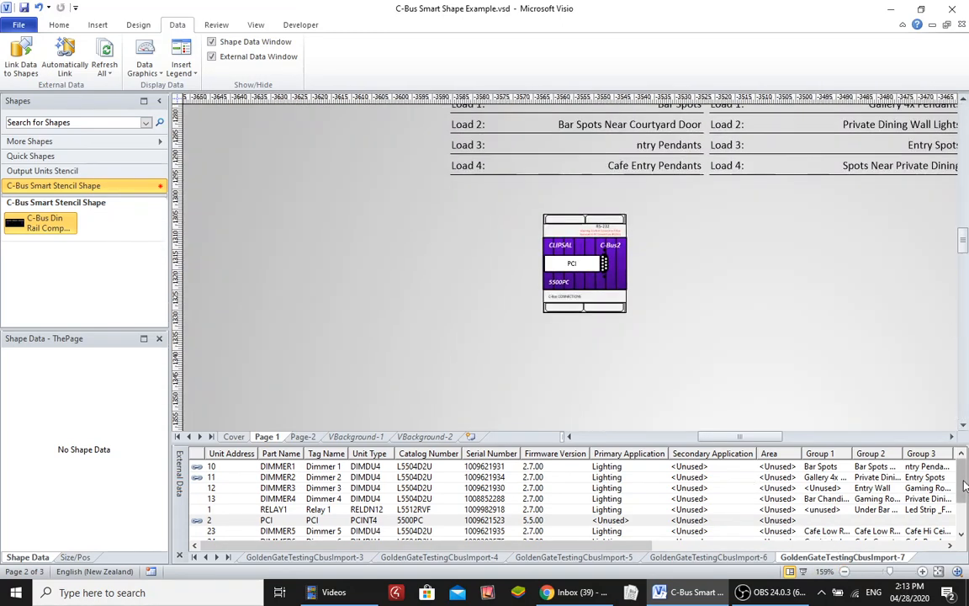
Place a linked shape for the CNI data row on Page 1 and move it directly beside the PCI shape.
left_click_drag(965, 483, 966, 507)
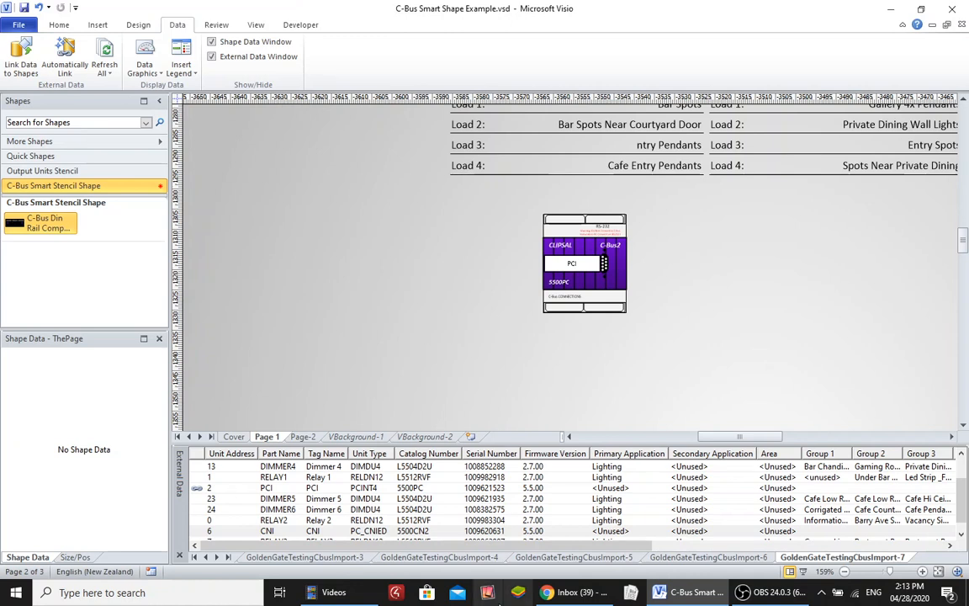
left_click(496, 487)
left_click_drag(495, 487, 761, 263)
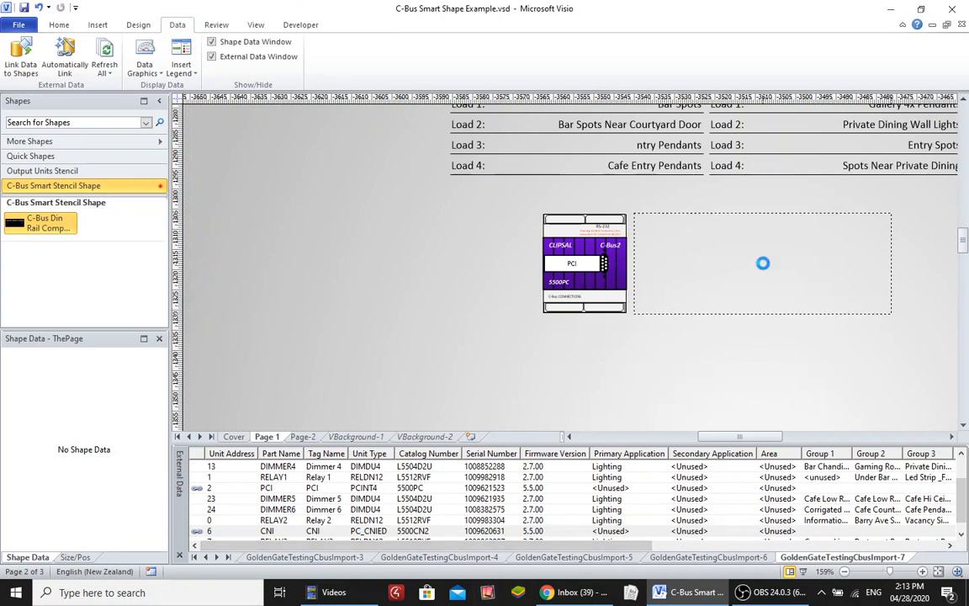
left_click(749, 330)
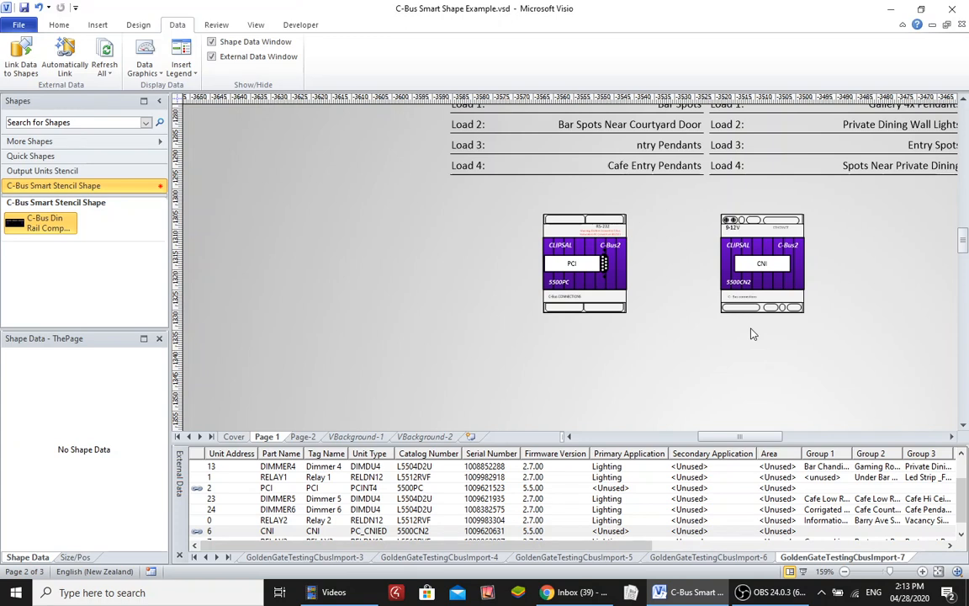
left_click_drag(752, 266, 666, 269)
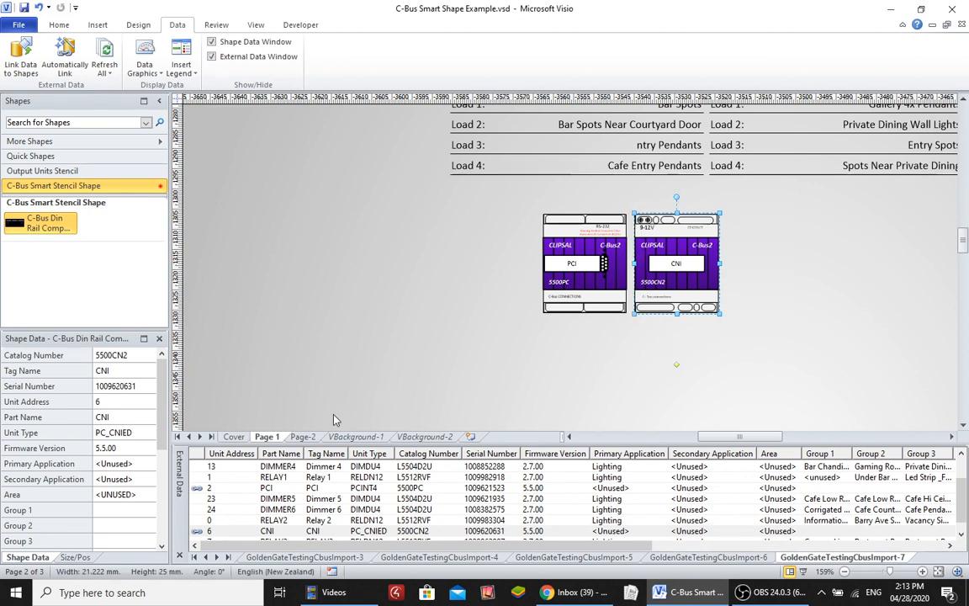
On Page-2, link the DIMMER1 and DIMMER2 data rows to the two existing shapes on the uppermost rail.
left_click(311, 438)
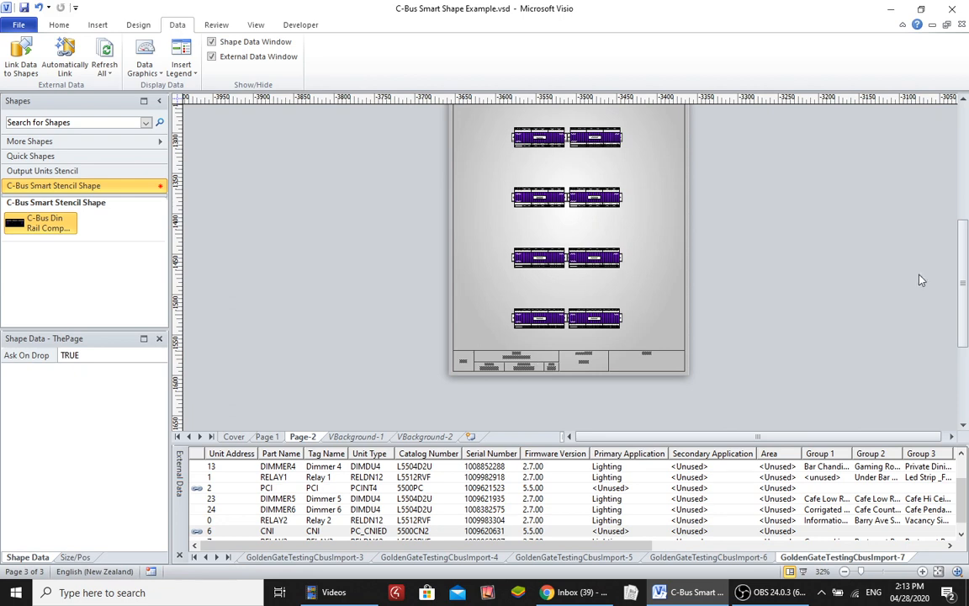
left_click_drag(963, 273, 965, 249)
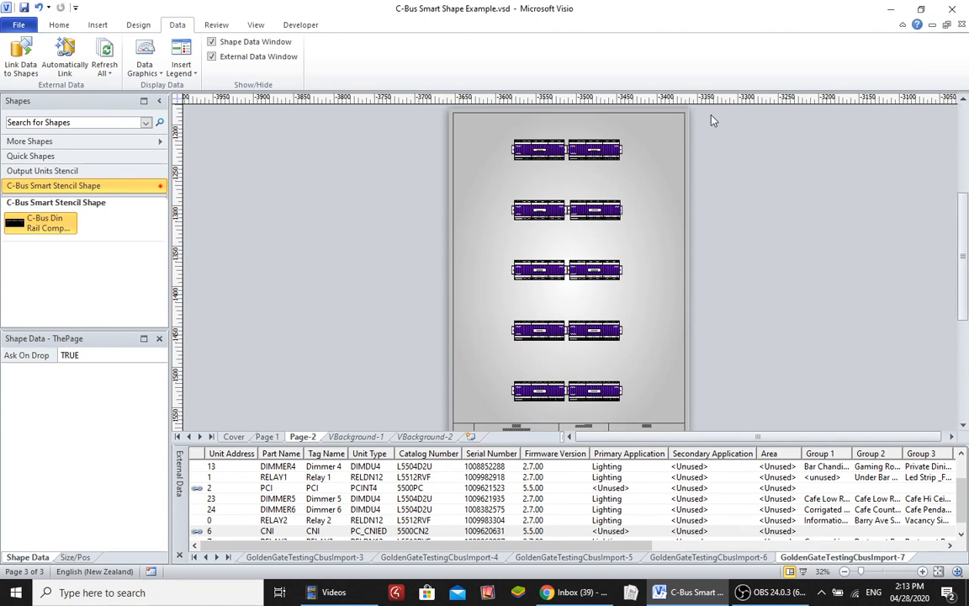
left_click_drag(711, 120, 482, 186)
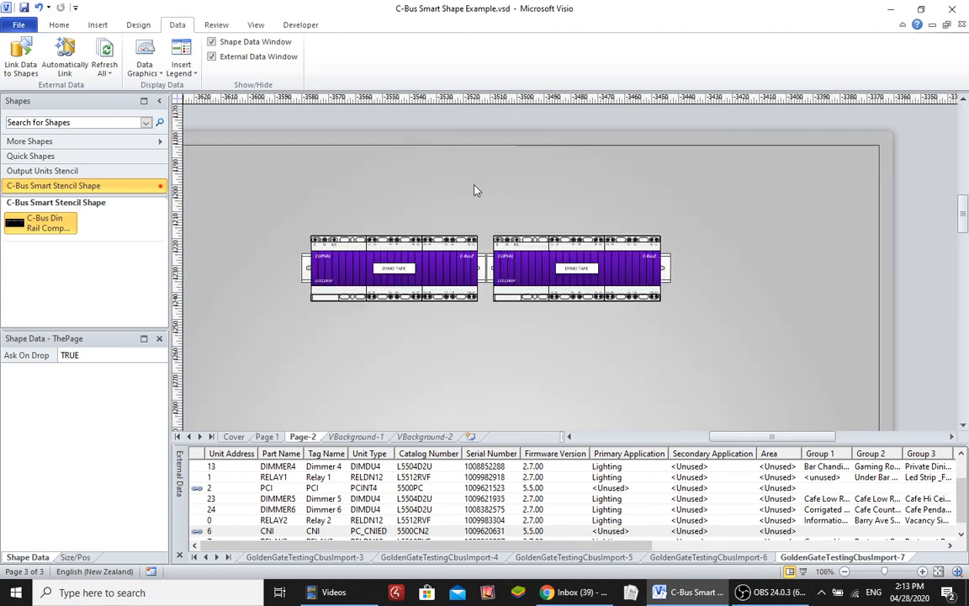
left_click_drag(716, 175, 247, 402)
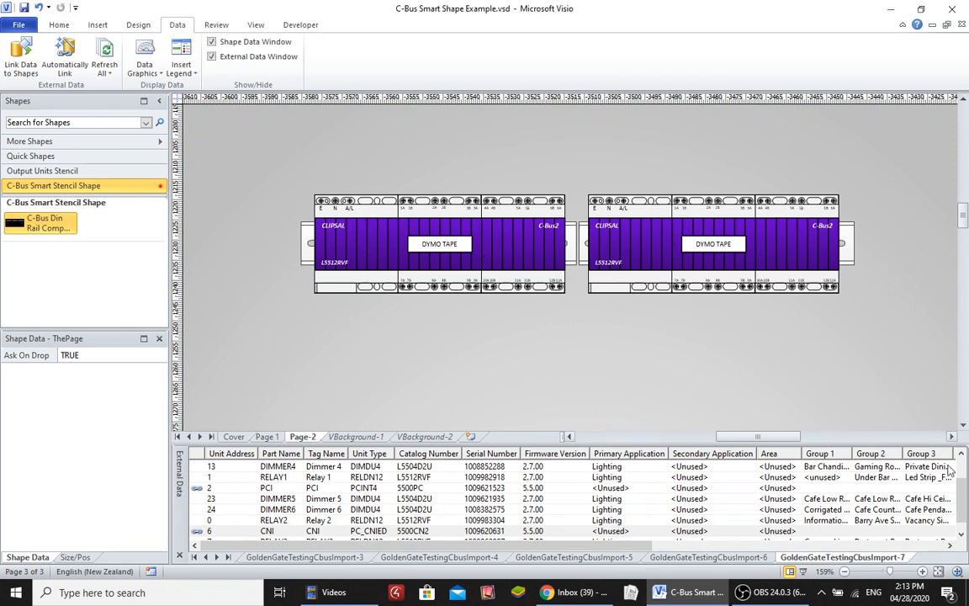
scroll(867, 467, "up", 2)
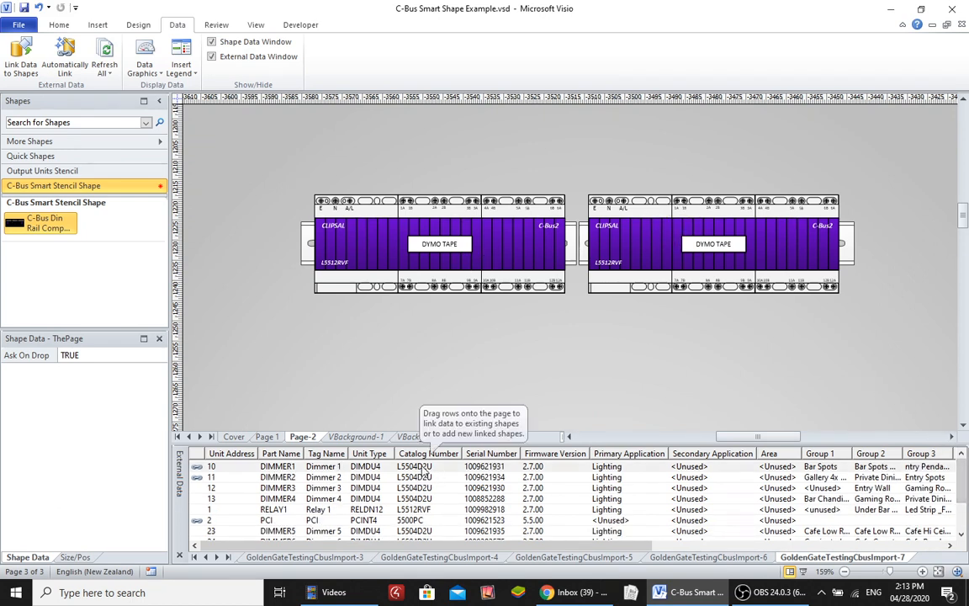
left_click_drag(437, 469, 403, 231)
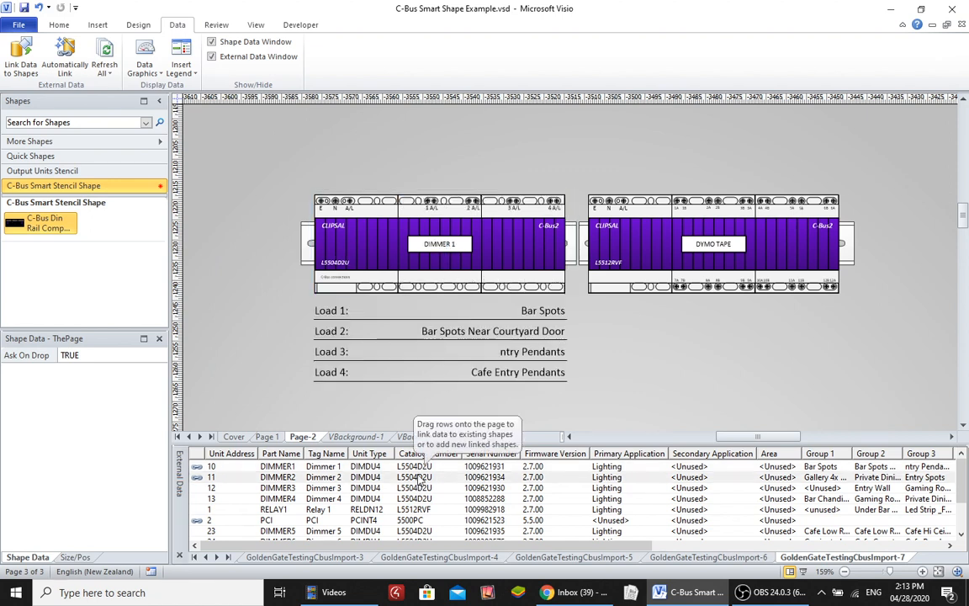
left_click_drag(412, 477, 714, 244)
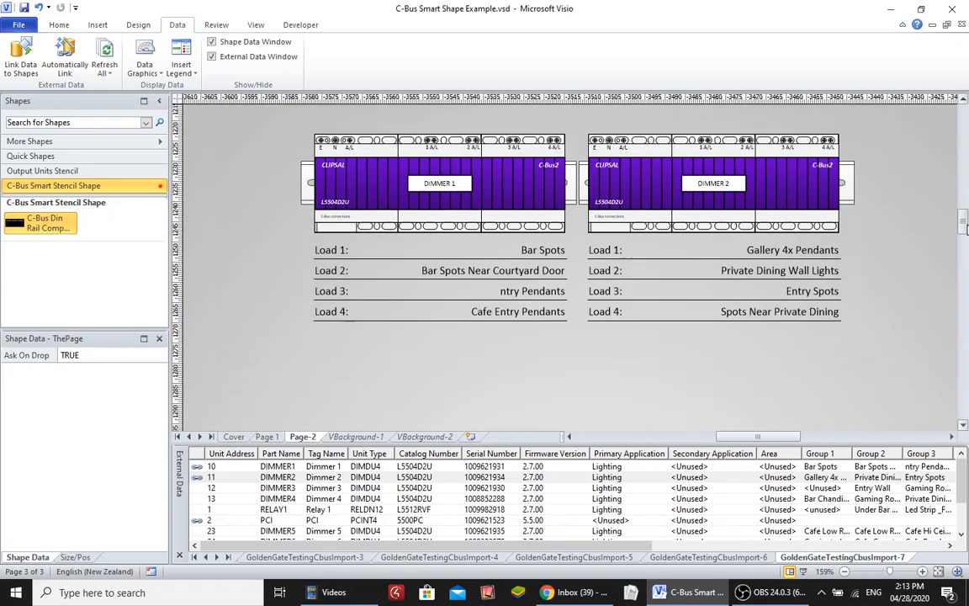
Link the DIMMER3 and DIMMER4 data rows to the two existing shapes on the second rail of Page-2.
scroll(944, 225, "down", 3)
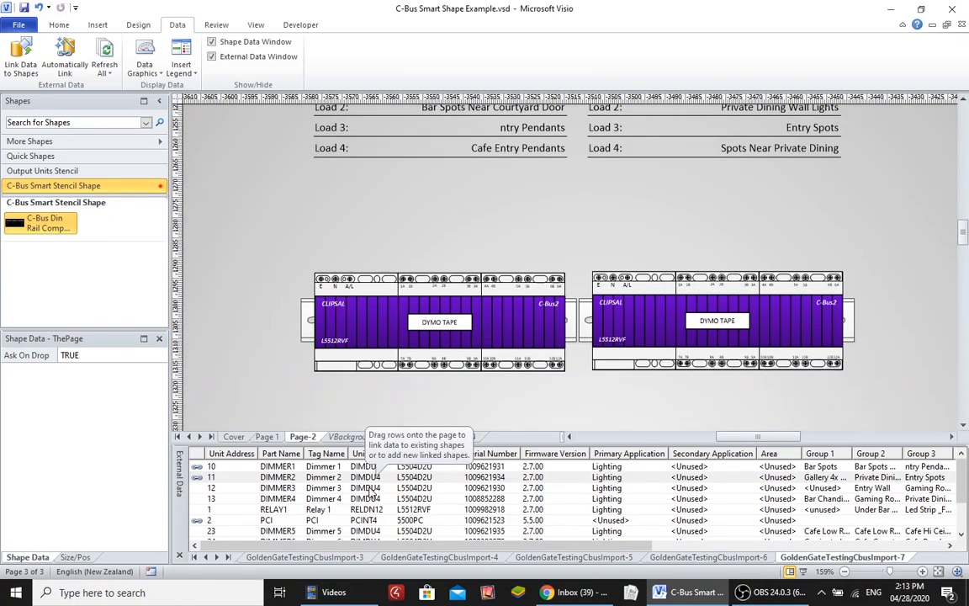
left_click(444, 349)
left_click_drag(443, 346, 443, 346)
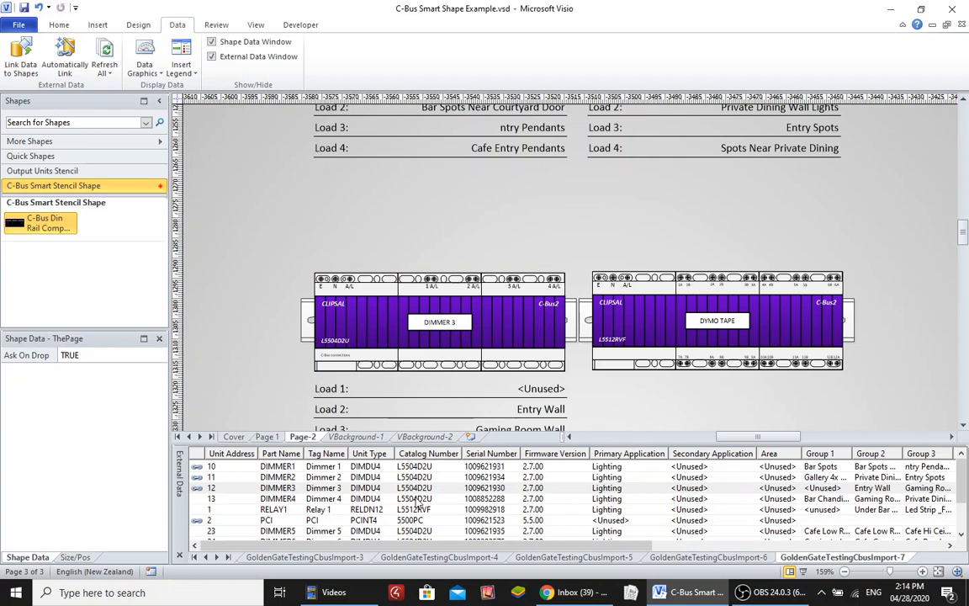
left_click_drag(410, 498, 683, 351)
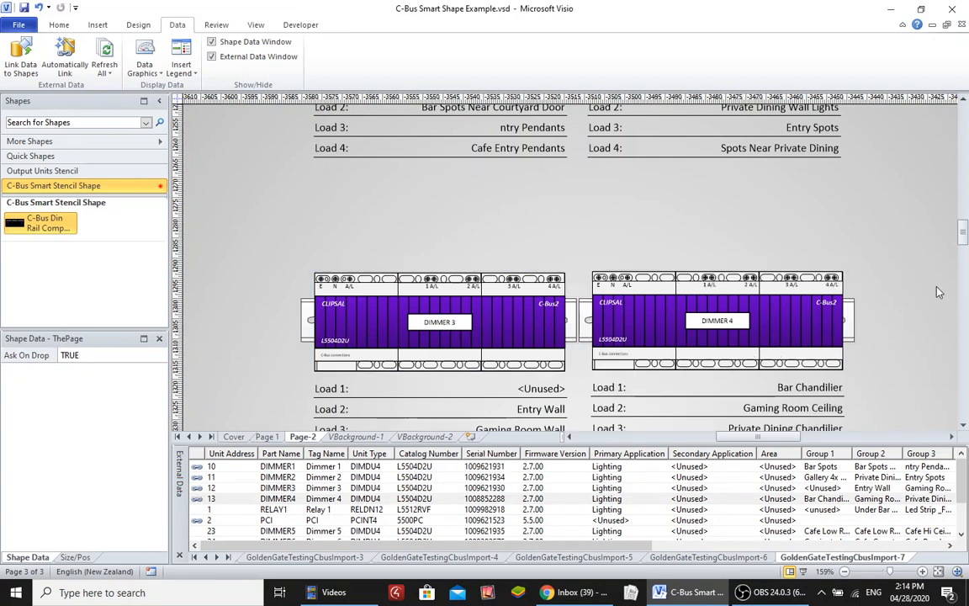
Review the four linked dimmer shapes and their load labels across the Page-2 layout.
left_click_drag(964, 236, 964, 248)
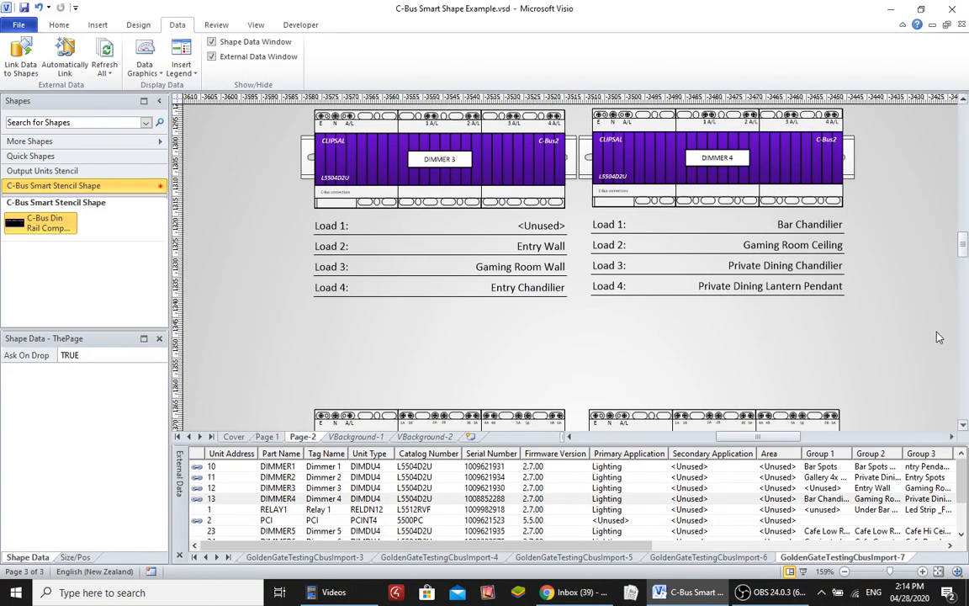
left_click(845, 573)
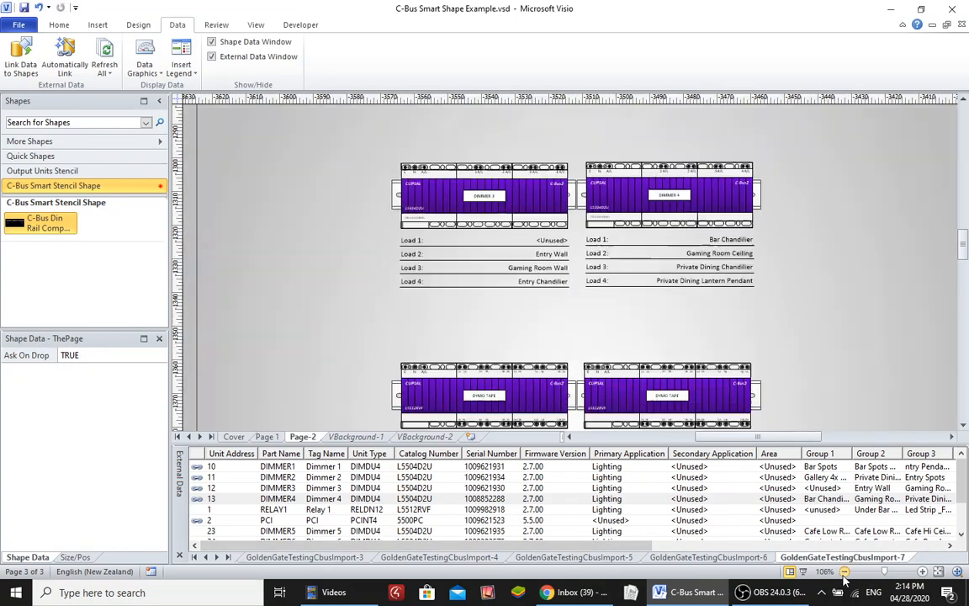
left_click(845, 573)
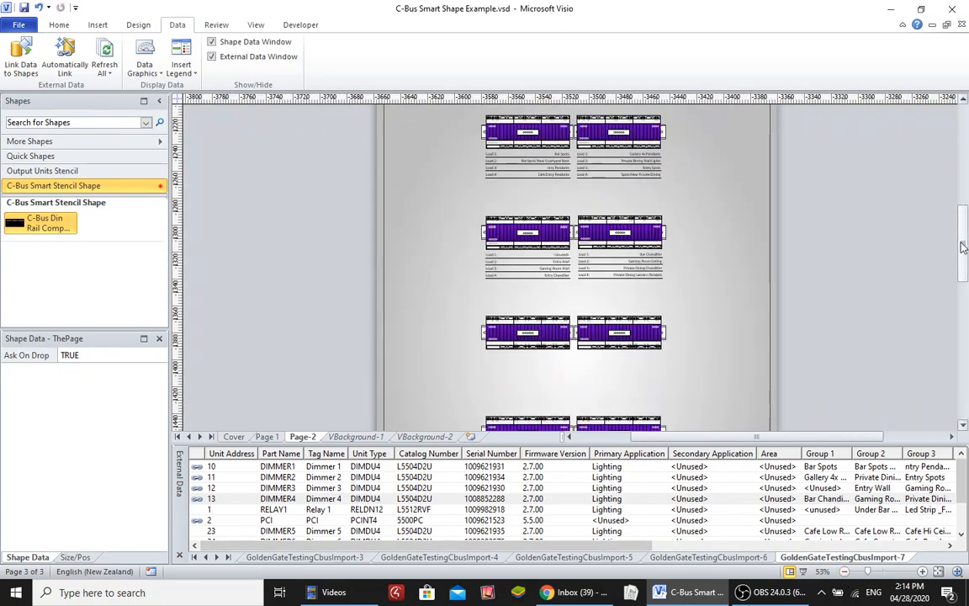
left_click_drag(963, 248, 963, 235)
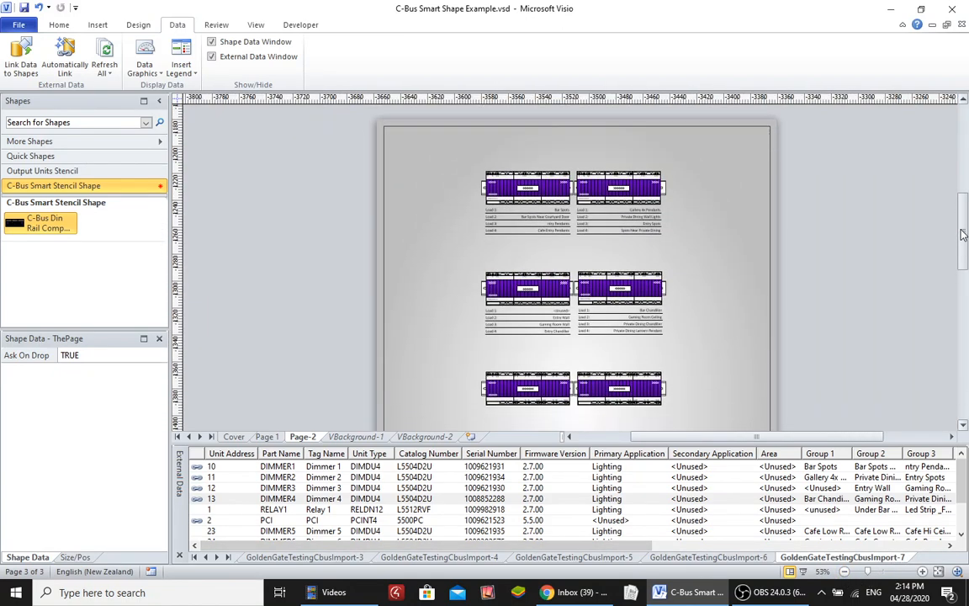
left_click(844, 572)
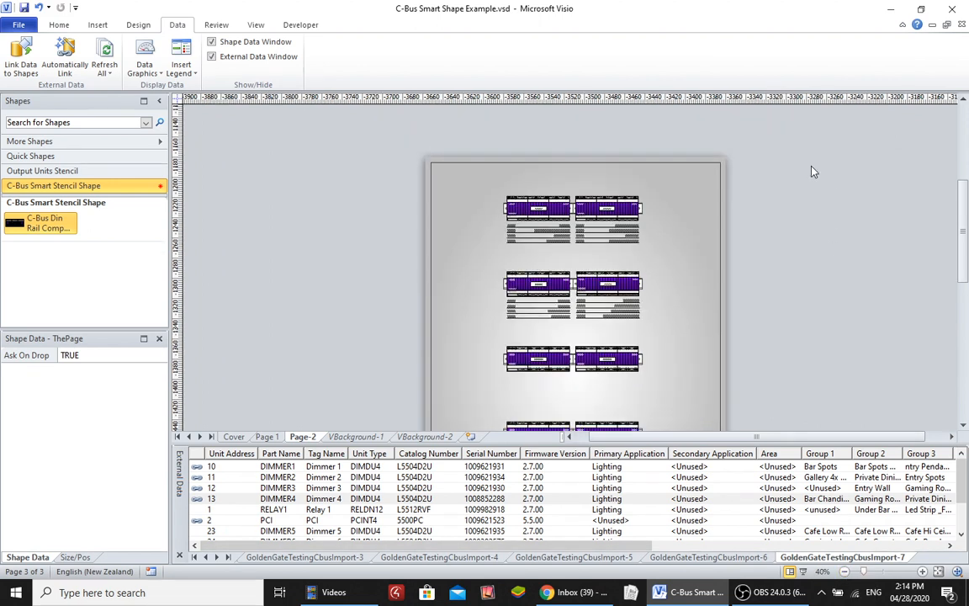
mouse_move(803, 154)
left_mouse_down()
mouse_move(422, 363)
mouse_move(370, 363)
left_mouse_up()
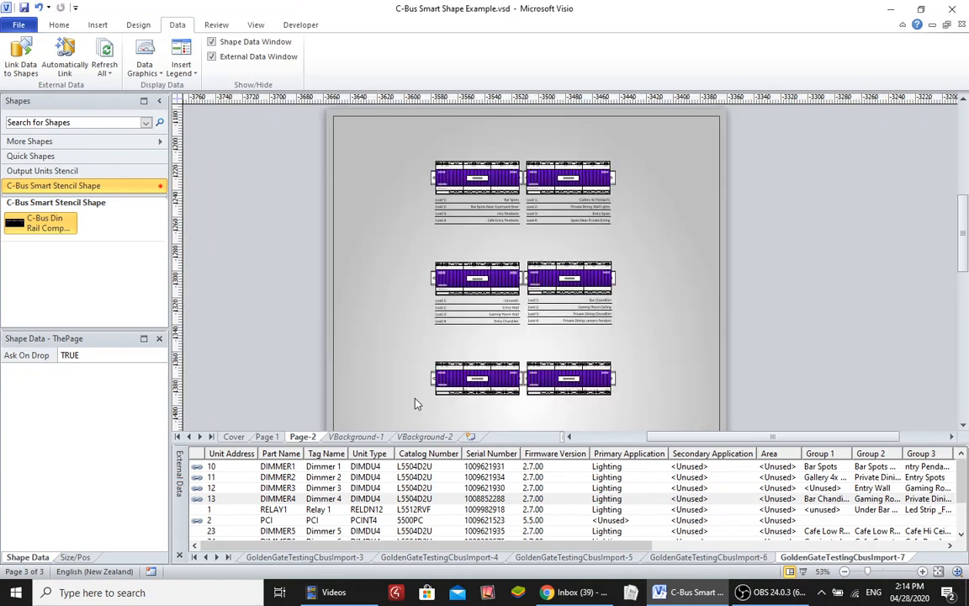